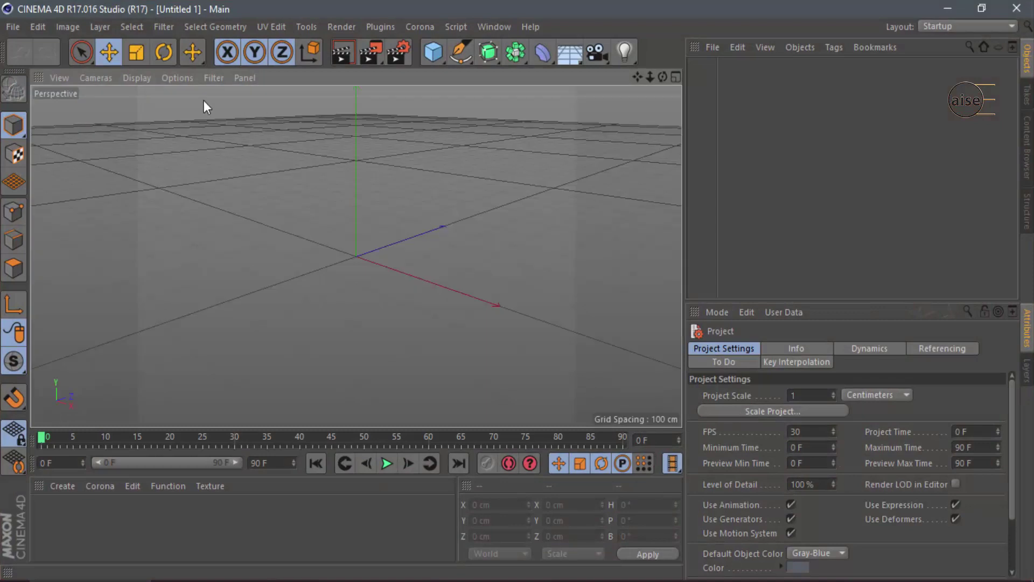
Open Edit > Preferences and drag its window to the centre of the screen.
{"action": "left_click", "coordinate": [37, 27]}
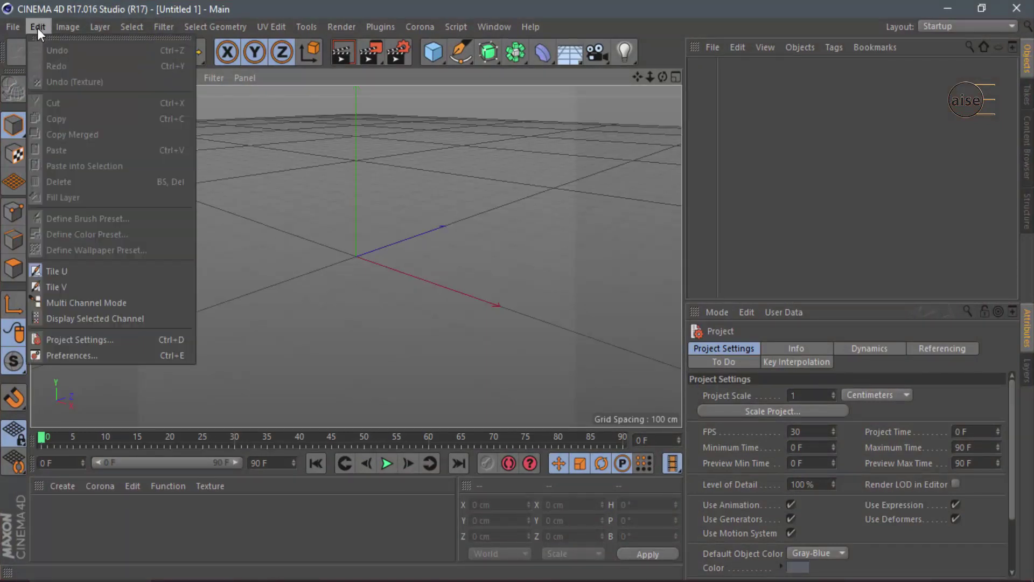
{"action": "left_click", "coordinate": [85, 355]}
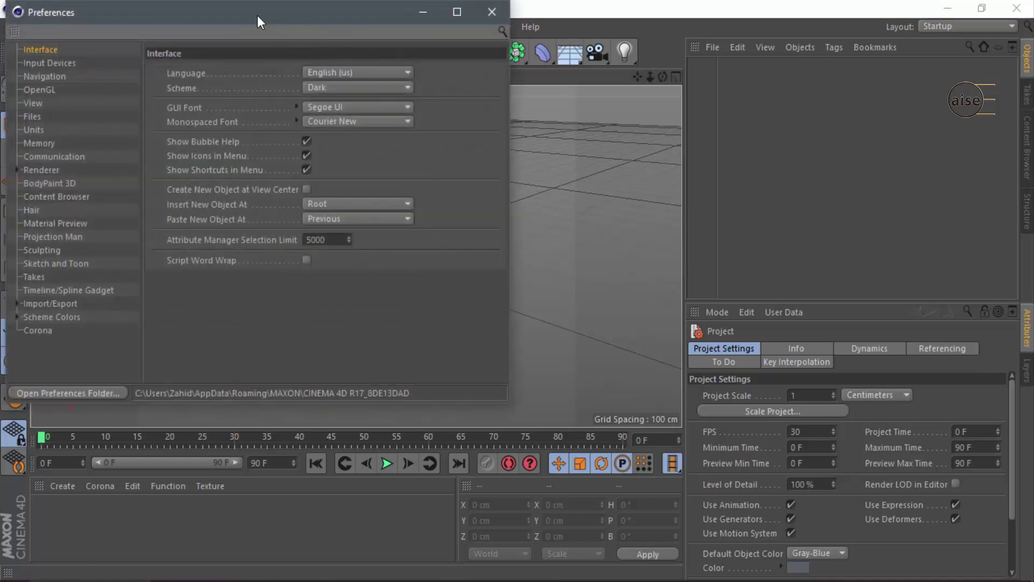
{"action": "mouse_move", "coordinate": [279, 14]}
{"action": "left_mouse_down"}
{"action": "mouse_move", "coordinate": [483, 106]}
{"action": "mouse_move", "coordinate": [496, 132]}
{"action": "mouse_move", "coordinate": [532, 132]}
{"action": "left_mouse_up"}
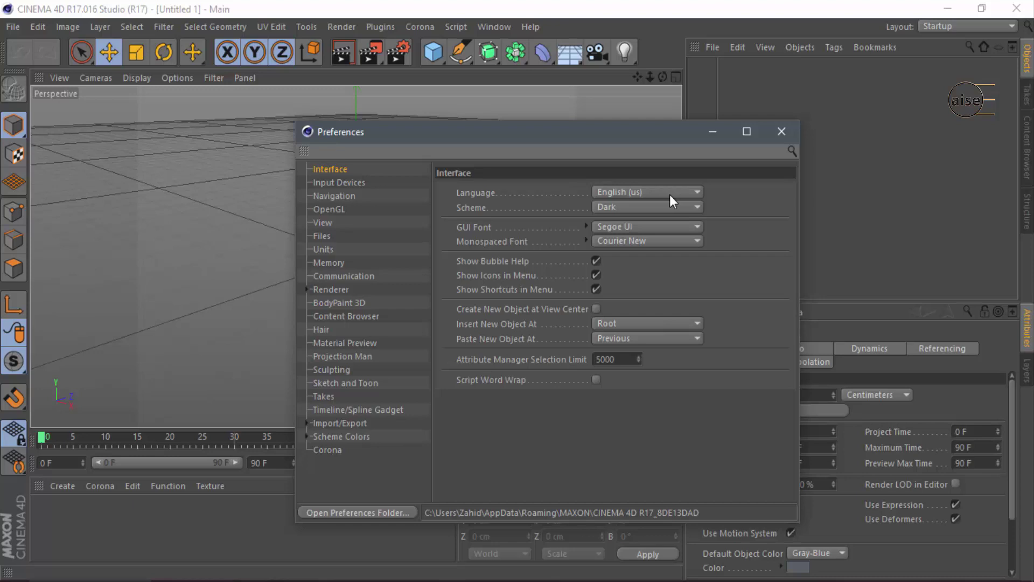
{"action": "left_click", "coordinate": [670, 195]}
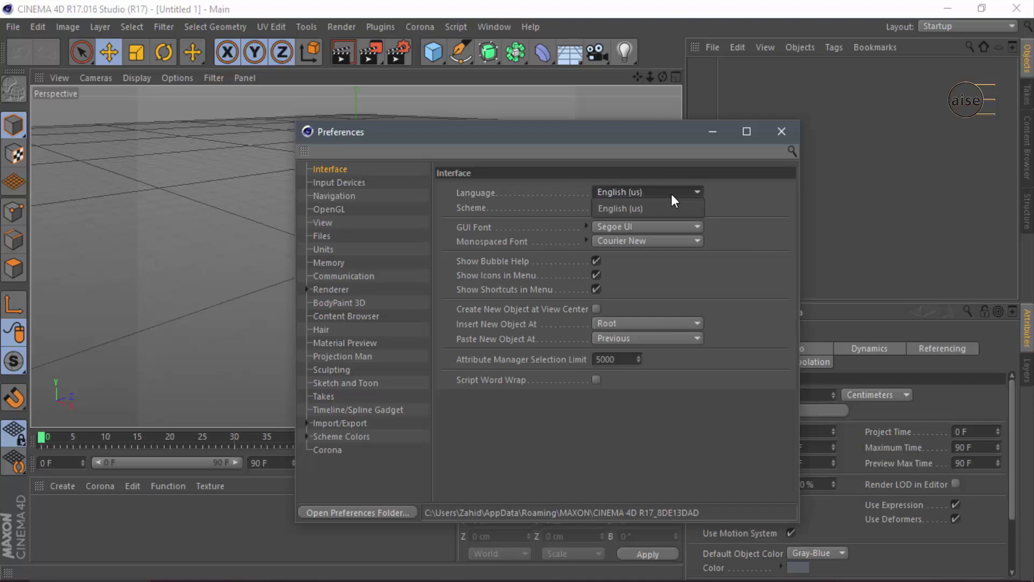
{"action": "left_click", "coordinate": [671, 194]}
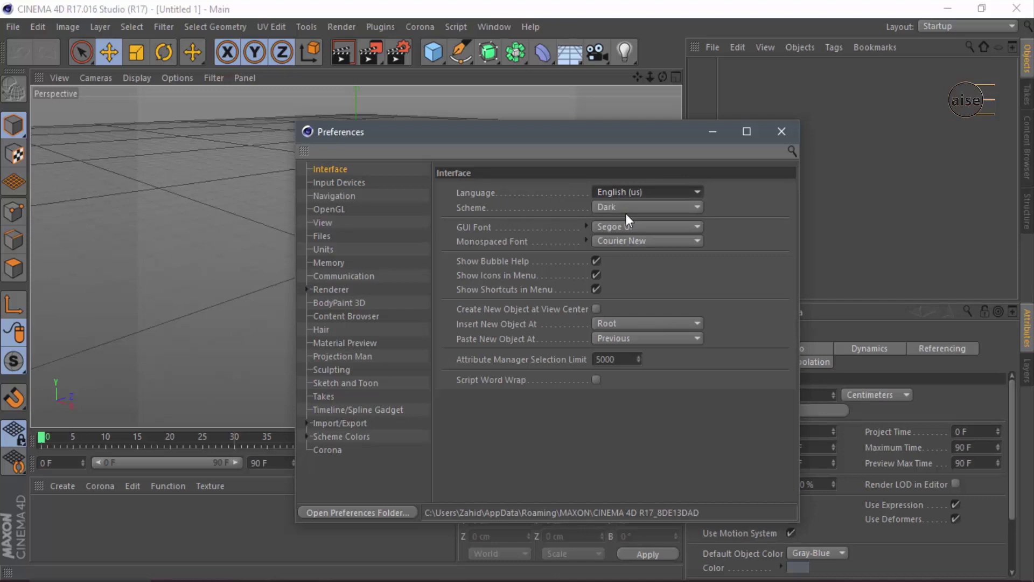
{"action": "left_click", "coordinate": [651, 210]}
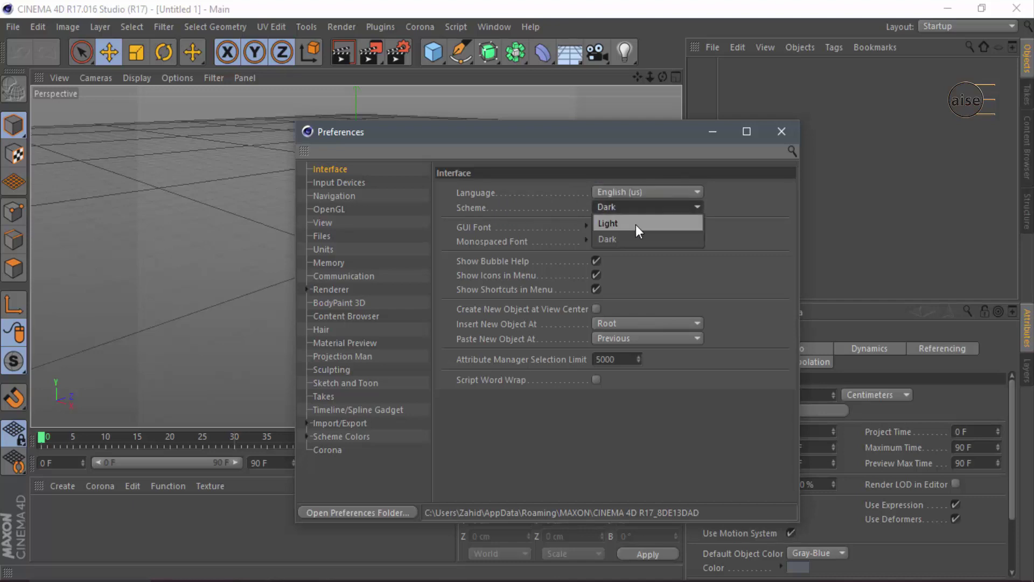
{"action": "left_click", "coordinate": [636, 225]}
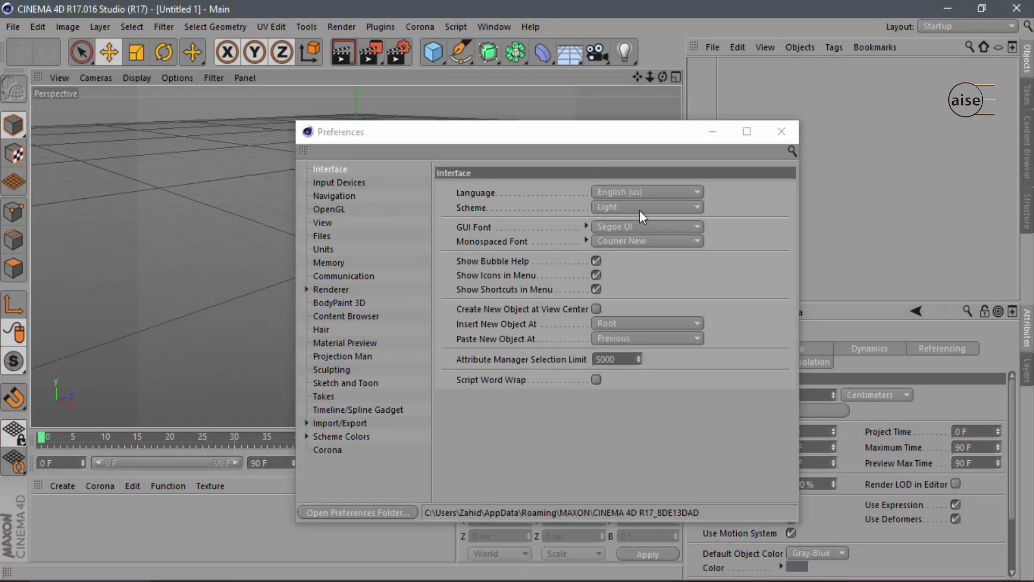
{"action": "left_click", "coordinate": [668, 205]}
{"action": "left_click", "coordinate": [630, 240]}
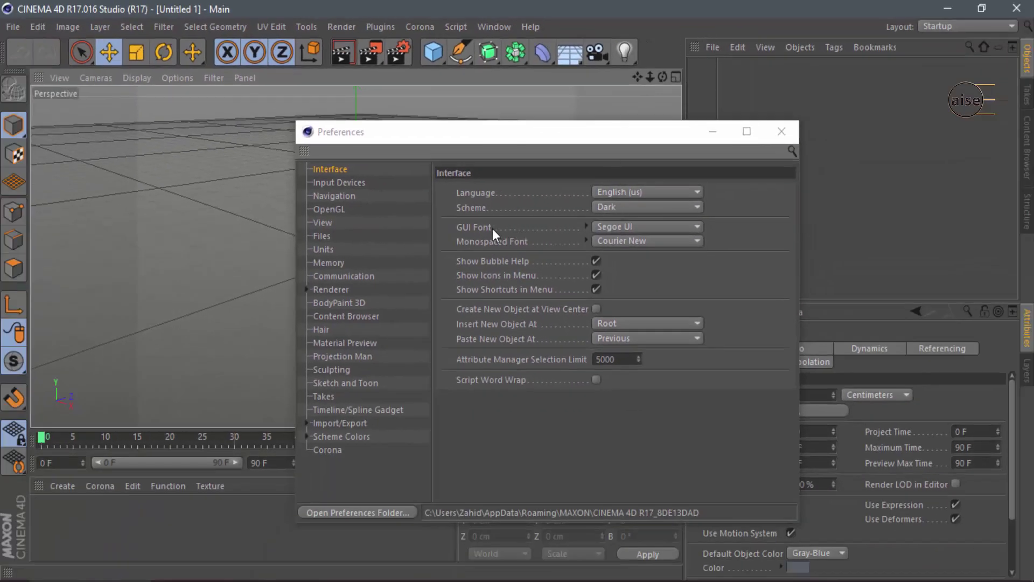
Set the GUI Font to Segoe Script and acknowledge the restart warning.
{"action": "left_click", "coordinate": [693, 230]}
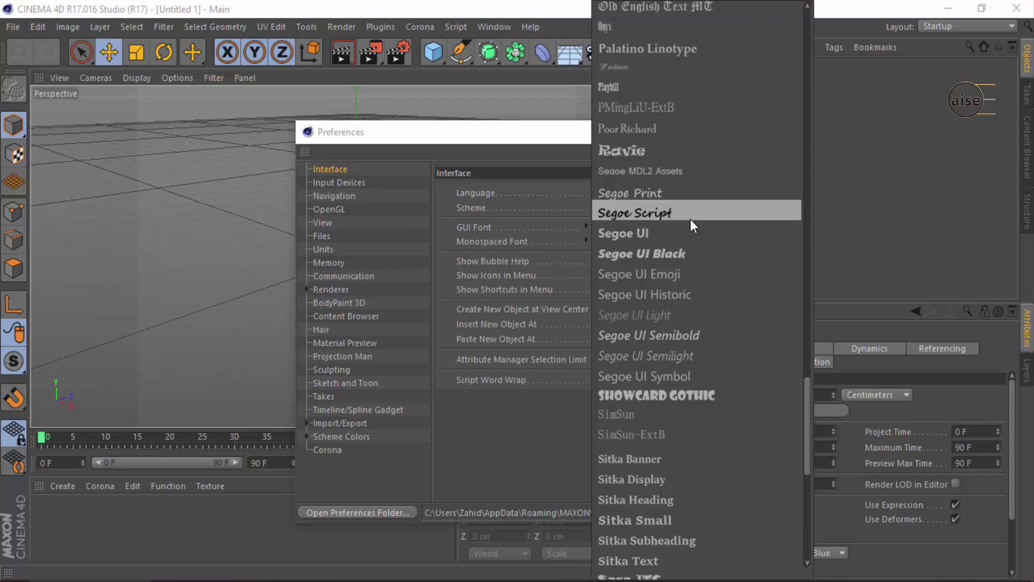
{"action": "left_click", "coordinate": [691, 219]}
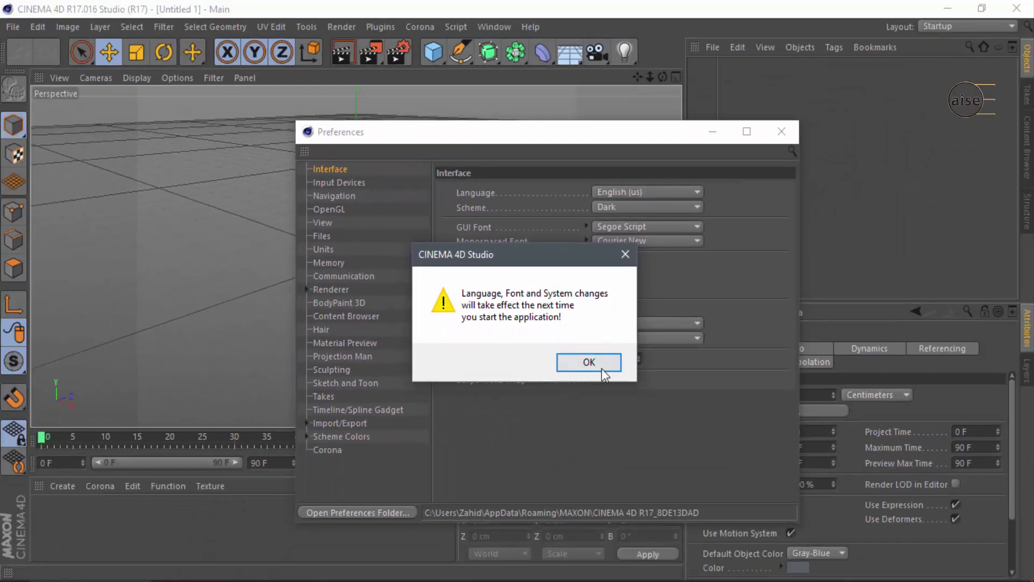
{"action": "left_click", "coordinate": [602, 370]}
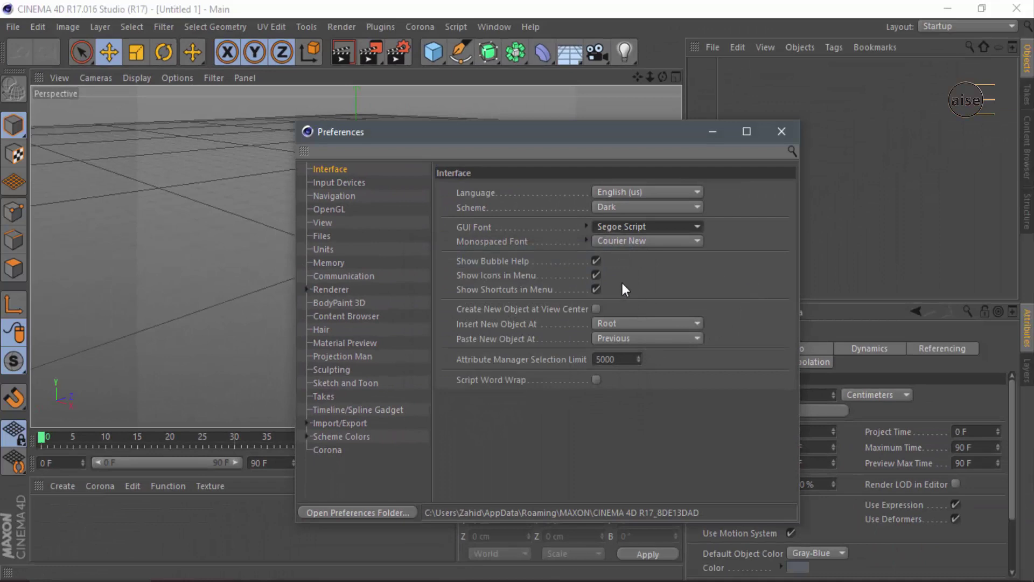
Keep the GUI font style at Regular and its size at 11.
{"action": "left_click", "coordinate": [588, 226]}
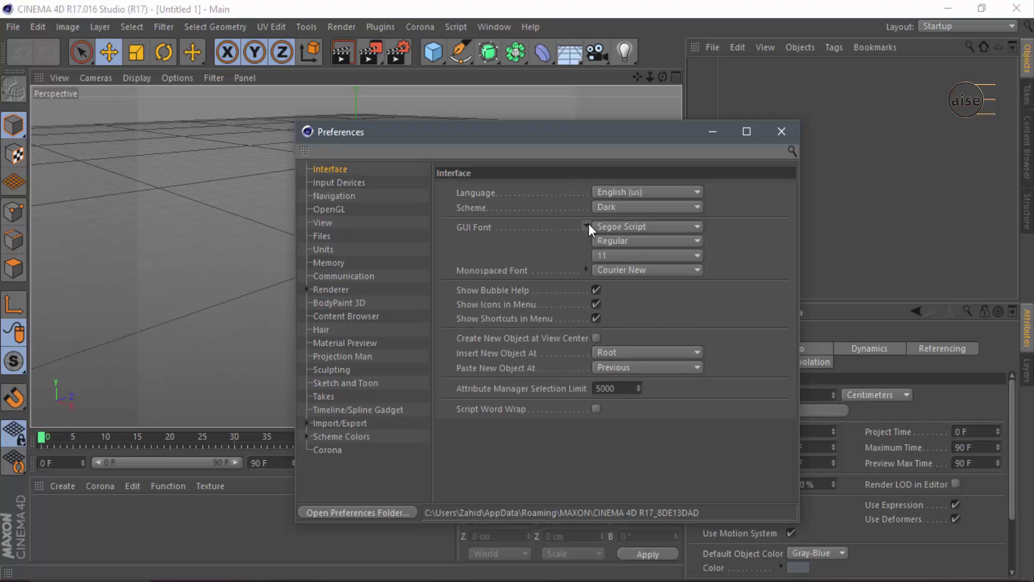
{"action": "left_click", "coordinate": [677, 240]}
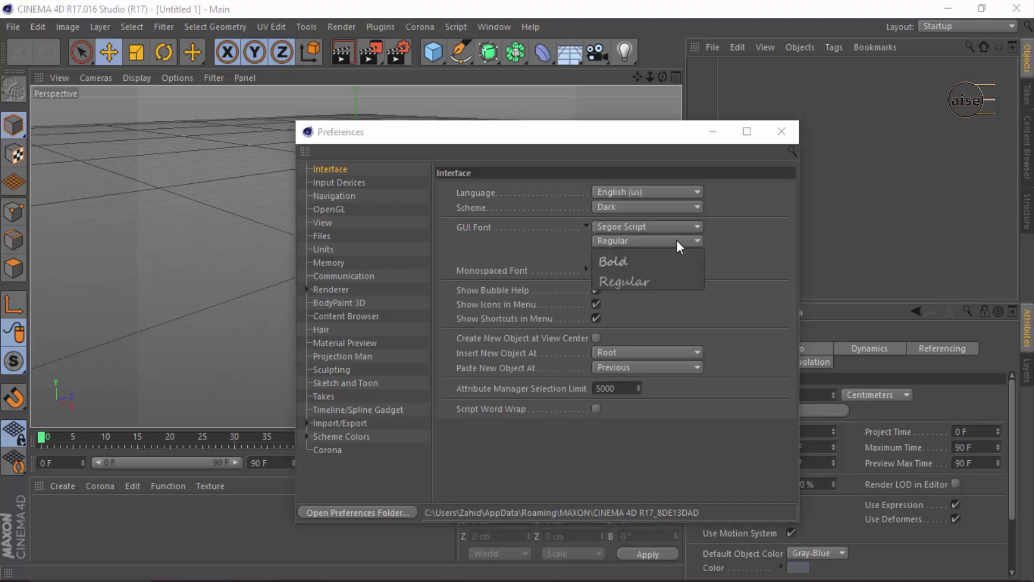
{"action": "left_click", "coordinate": [677, 240]}
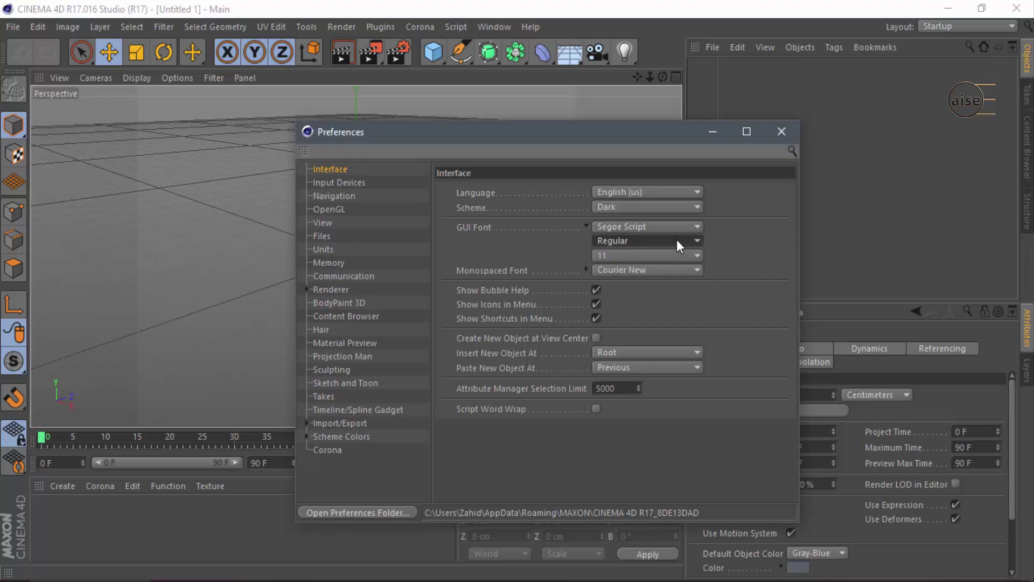
{"action": "left_click", "coordinate": [668, 256]}
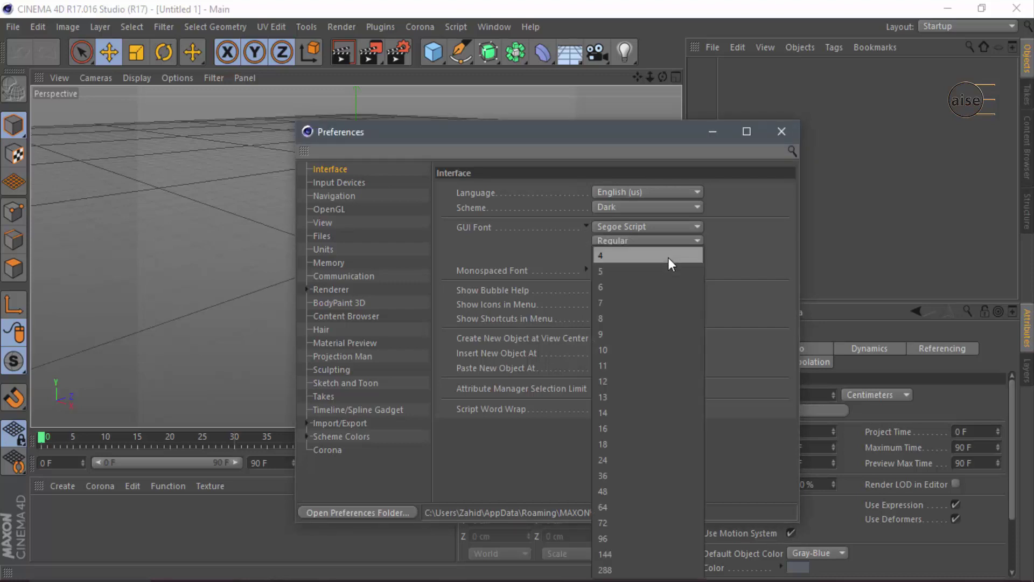
{"action": "left_click", "coordinate": [624, 366]}
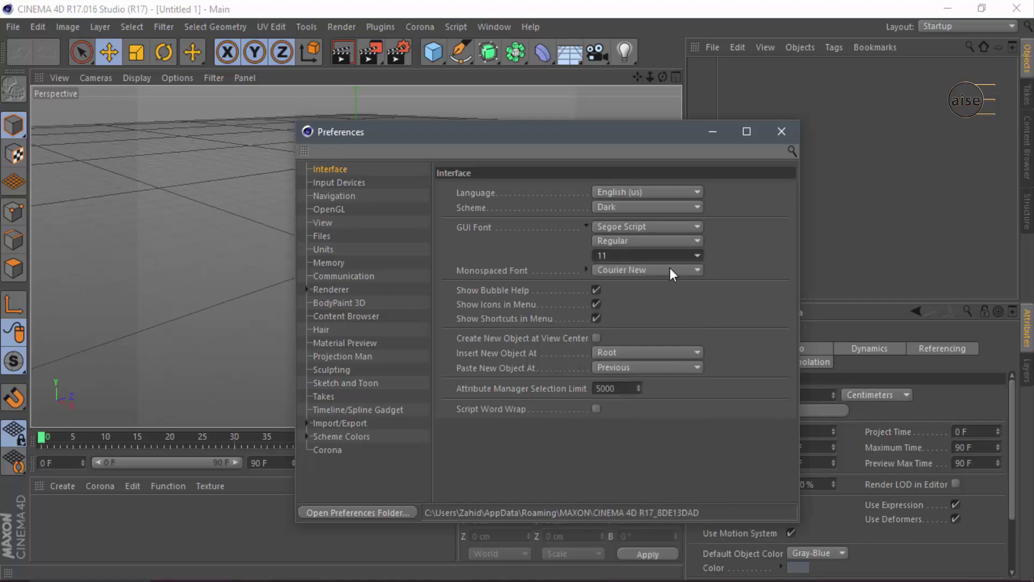
Collapse the GUI Font options, close Preferences and quit Cinema 4D.
{"action": "left_click", "coordinate": [586, 226]}
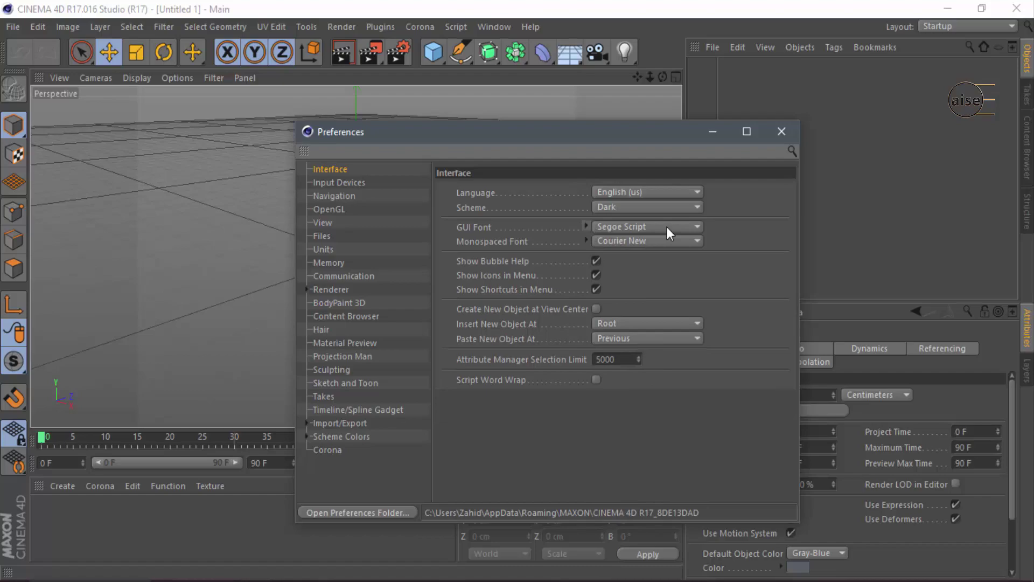
{"action": "left_click", "coordinate": [781, 132]}
{"action": "left_click", "coordinate": [1017, 8]}
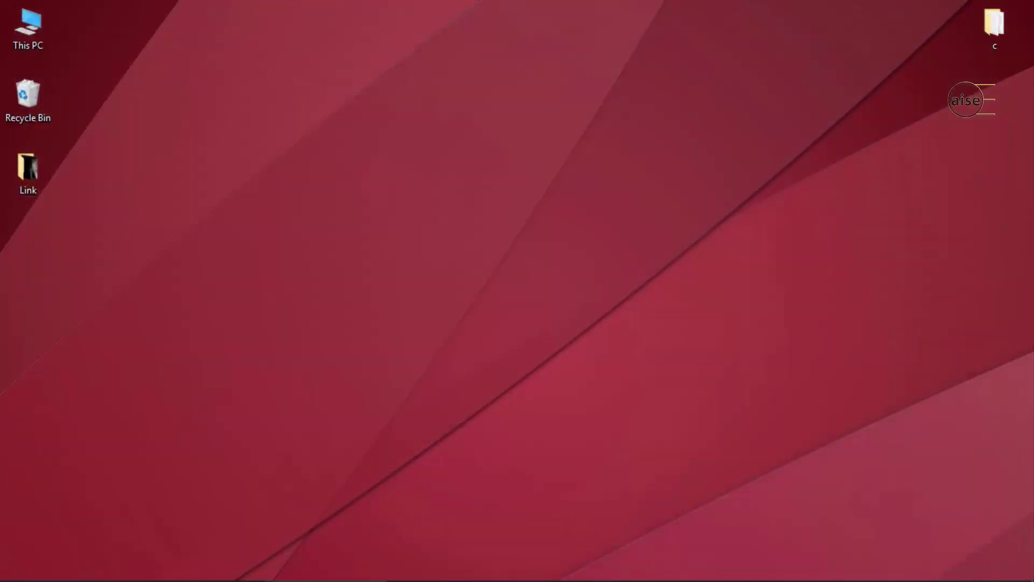
Relaunch Cinema 4D from the Windows desktop to load the Segoe Script interface.
{"action": "left_click", "coordinate": [161, 561]}
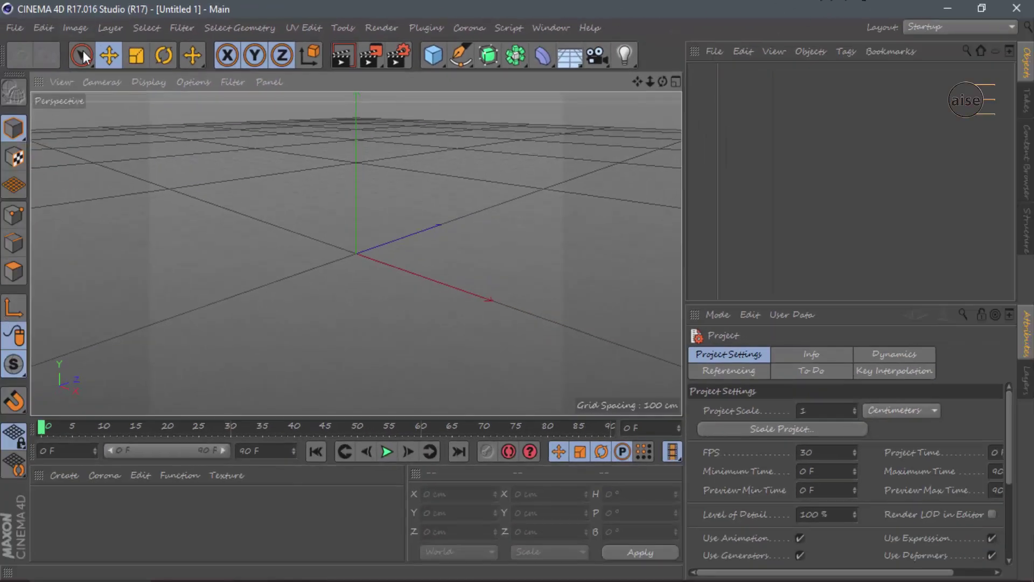
Switch the GUI Font back to Segoe UI, close Preferences and quit Cinema 4D.
{"action": "left_click", "coordinate": [40, 30]}
{"action": "left_click", "coordinate": [74, 417]}
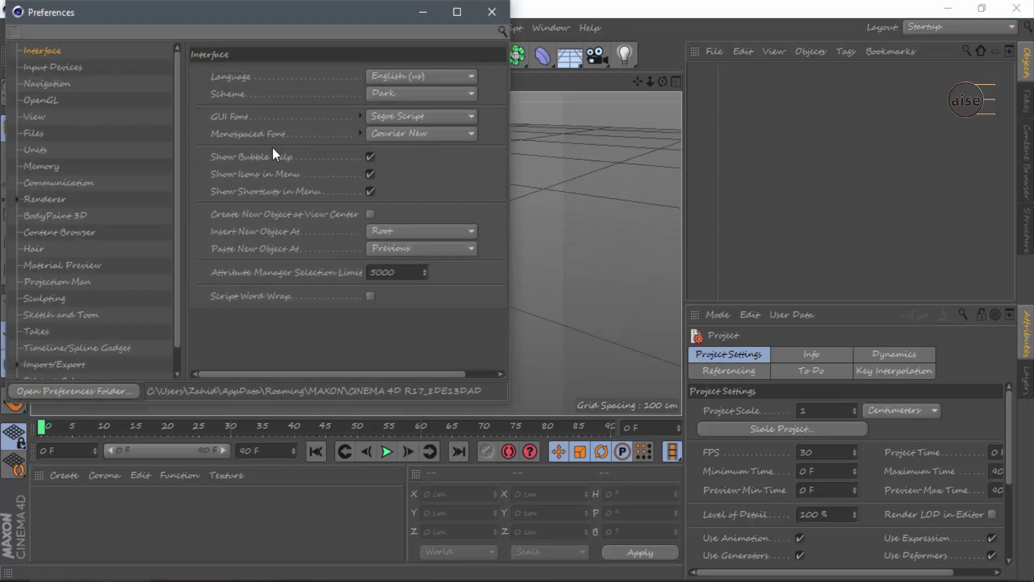
{"action": "left_click", "coordinate": [441, 120]}
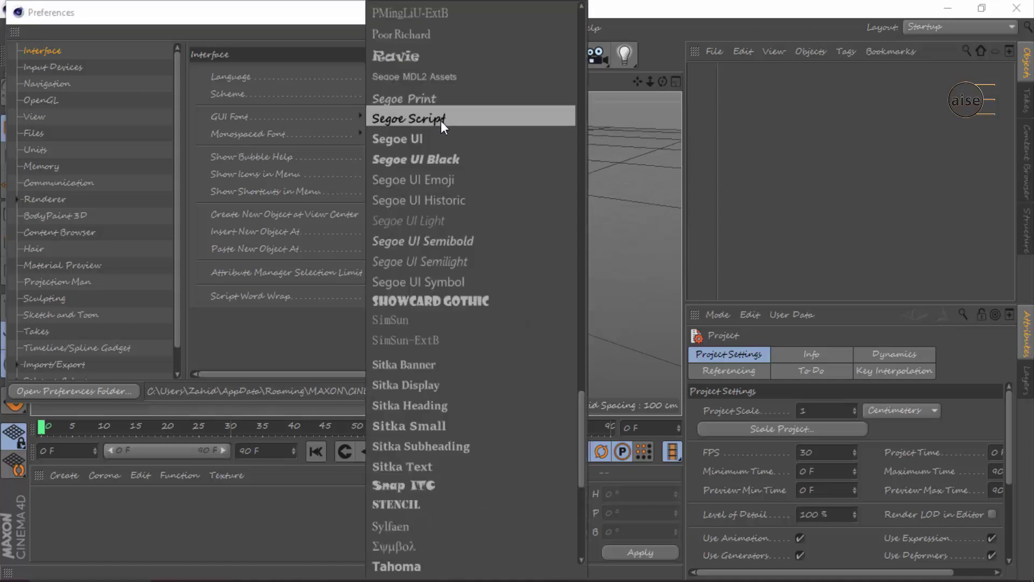
{"action": "left_click", "coordinate": [438, 136]}
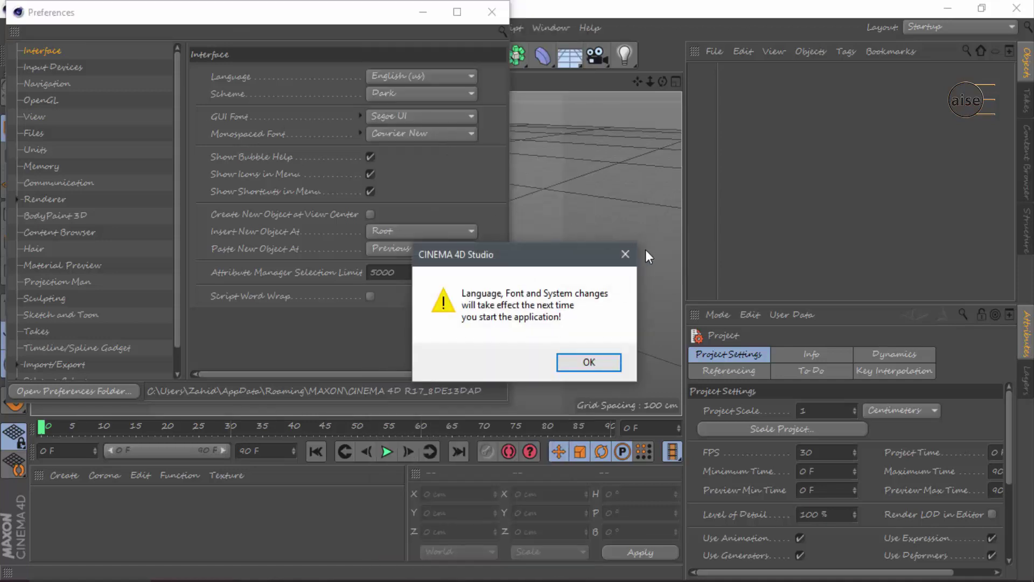
{"action": "left_click", "coordinate": [601, 370]}
{"action": "left_click", "coordinate": [491, 12]}
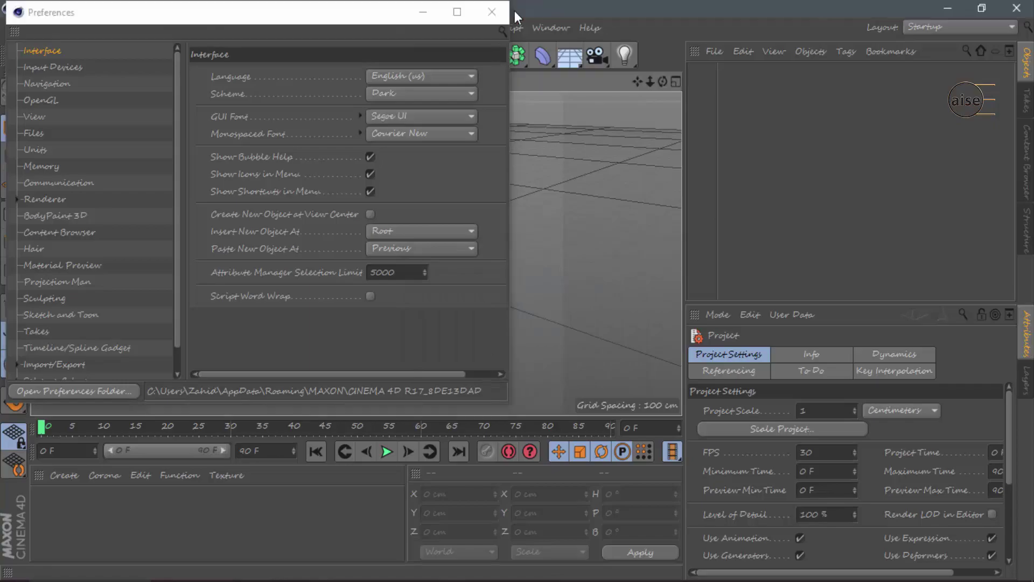
{"action": "left_click", "coordinate": [1017, 8]}
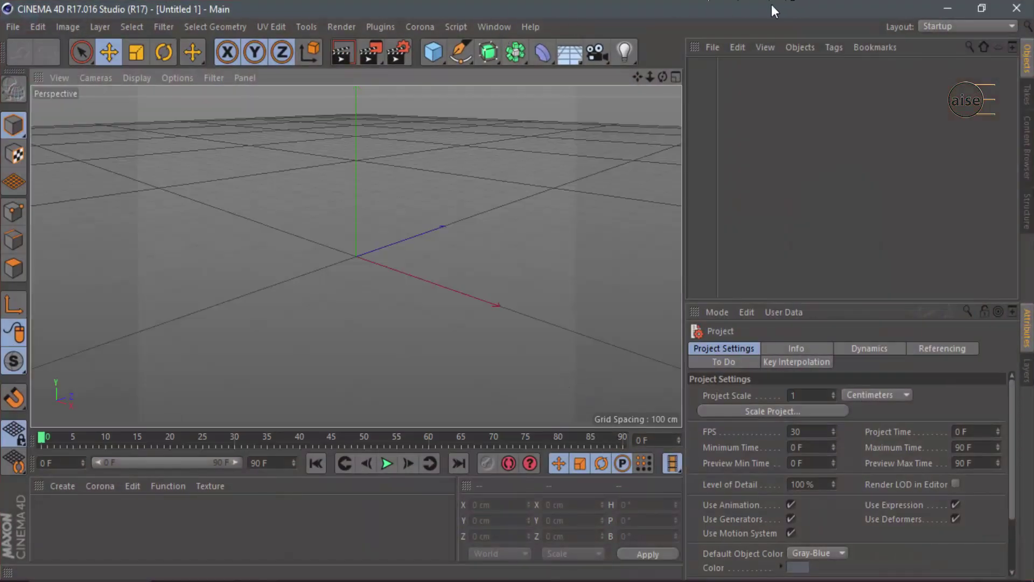
Open Edit > Preferences and move its window to mid-screen.
{"action": "left_click", "coordinate": [37, 28]}
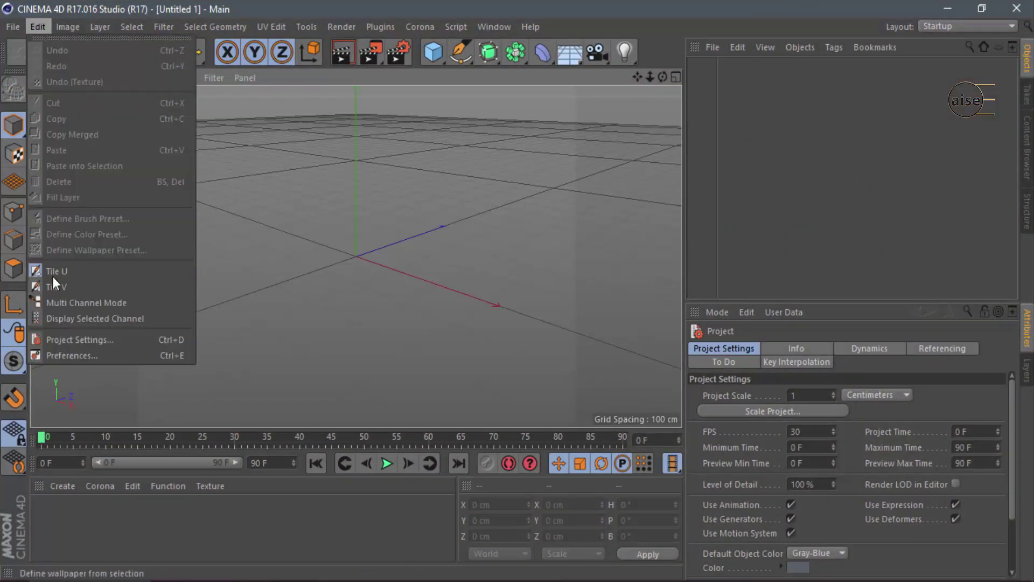
{"action": "left_click", "coordinate": [63, 357]}
{"action": "left_click_drag", "start_coordinate": [294, 18], "coordinate": [399, 218]}
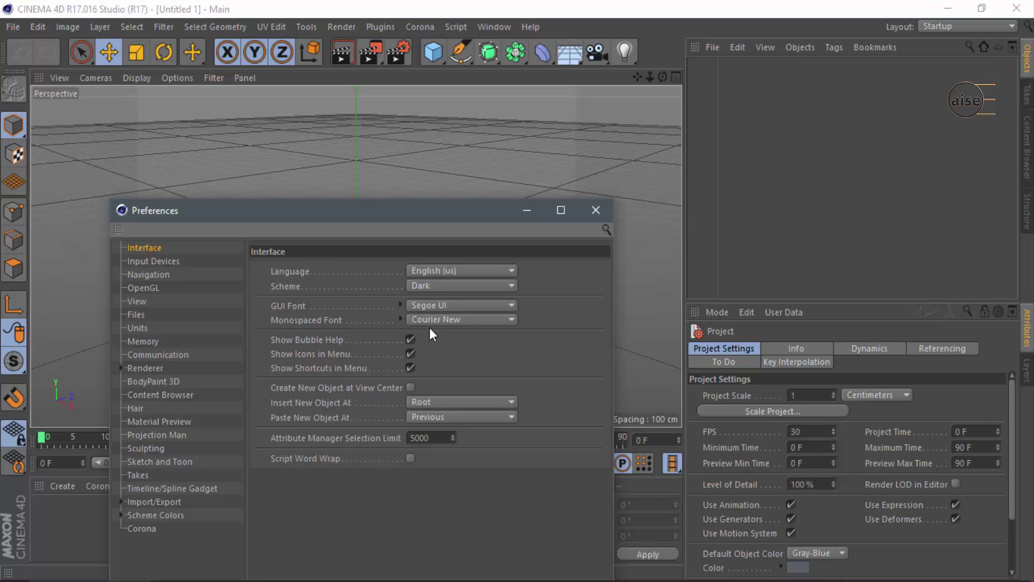
Open the Script Manager from the Script menu and move it aside.
{"action": "left_click", "coordinate": [465, 27]}
{"action": "mouse_move", "coordinate": [485, 51]}
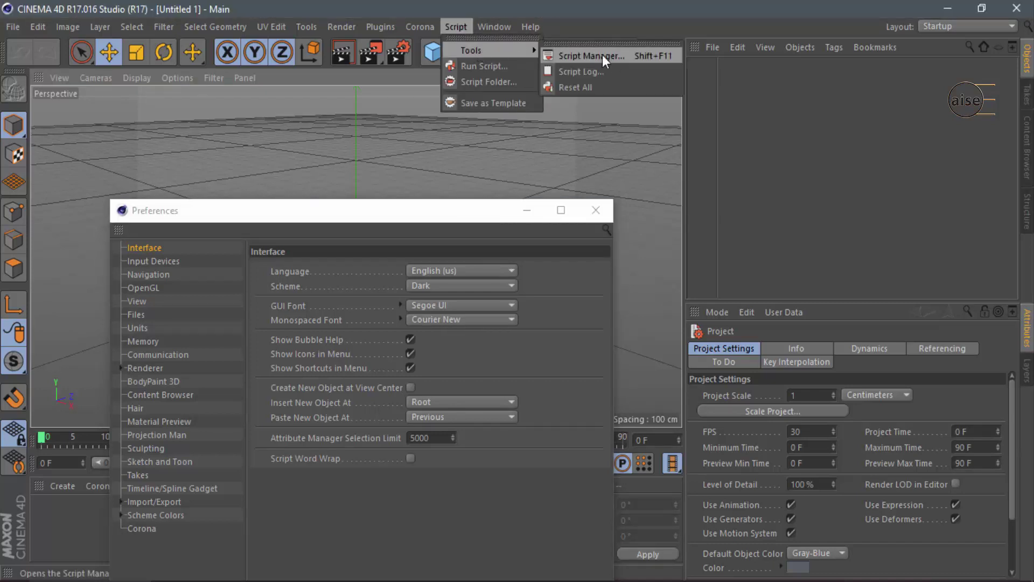
{"action": "left_click", "coordinate": [613, 59]}
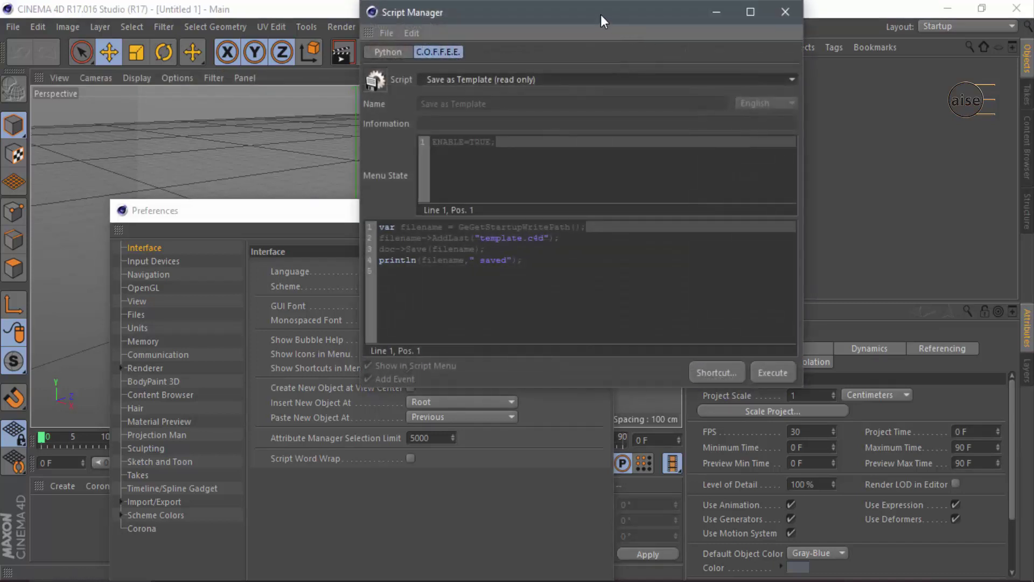
{"action": "left_click_drag", "start_coordinate": [600, 14], "coordinate": [874, 160]}
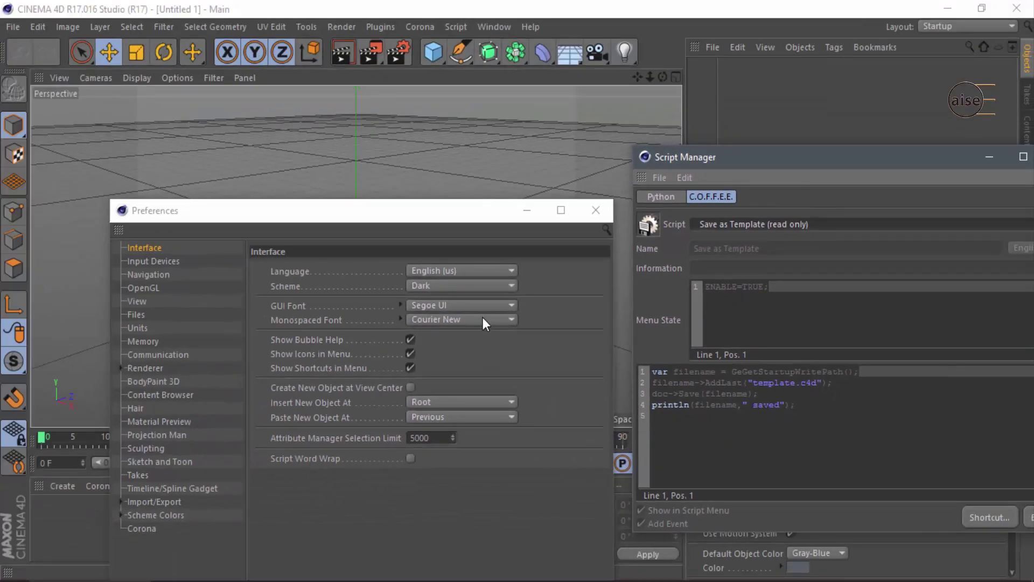
Set Monospaced Font to Freestyle Script, then close Preferences and the Script Manager.
{"action": "left_click", "coordinate": [483, 318]}
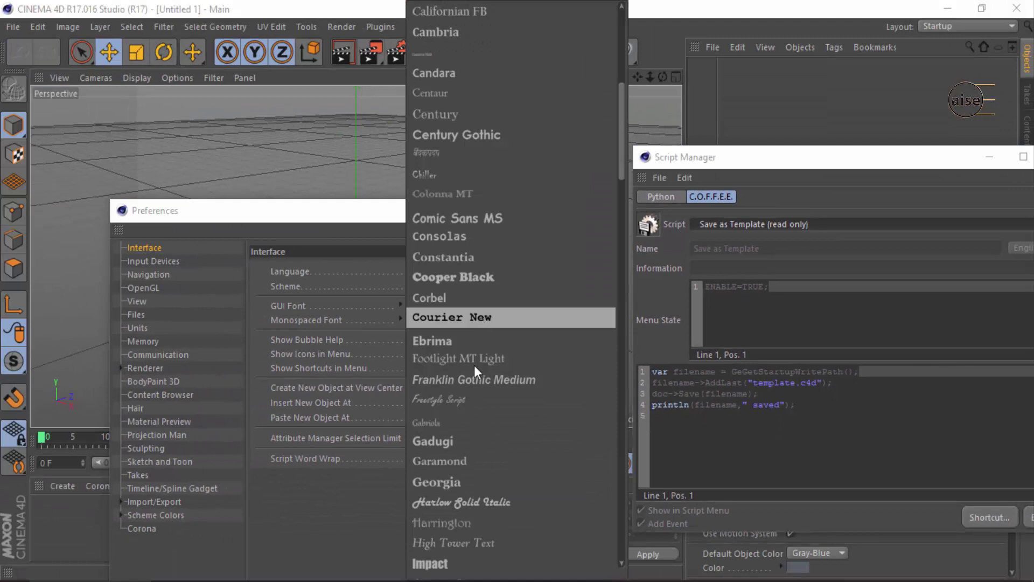
{"action": "left_click", "coordinate": [472, 397]}
{"action": "left_click", "coordinate": [573, 372]}
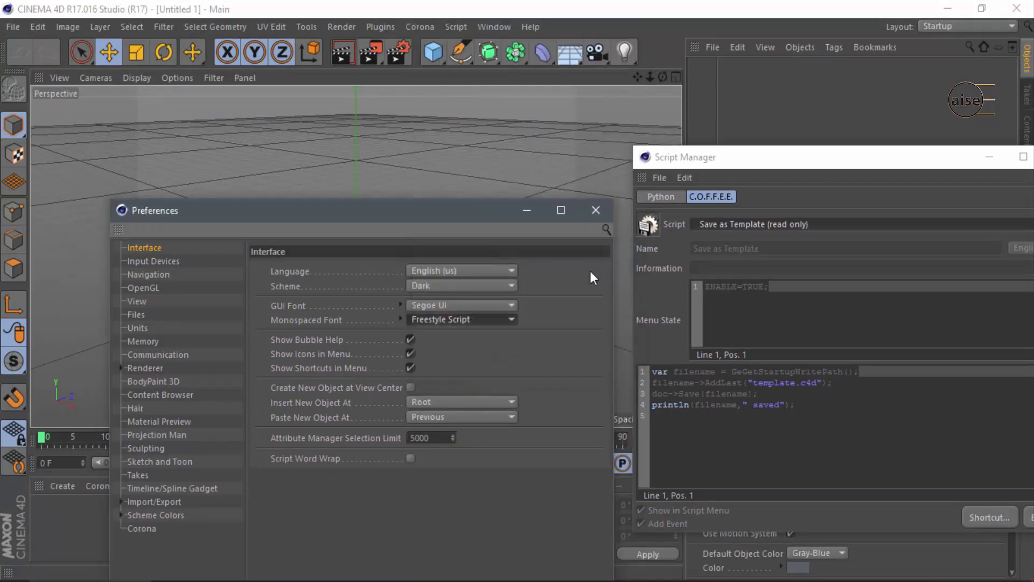
{"action": "left_click", "coordinate": [596, 211]}
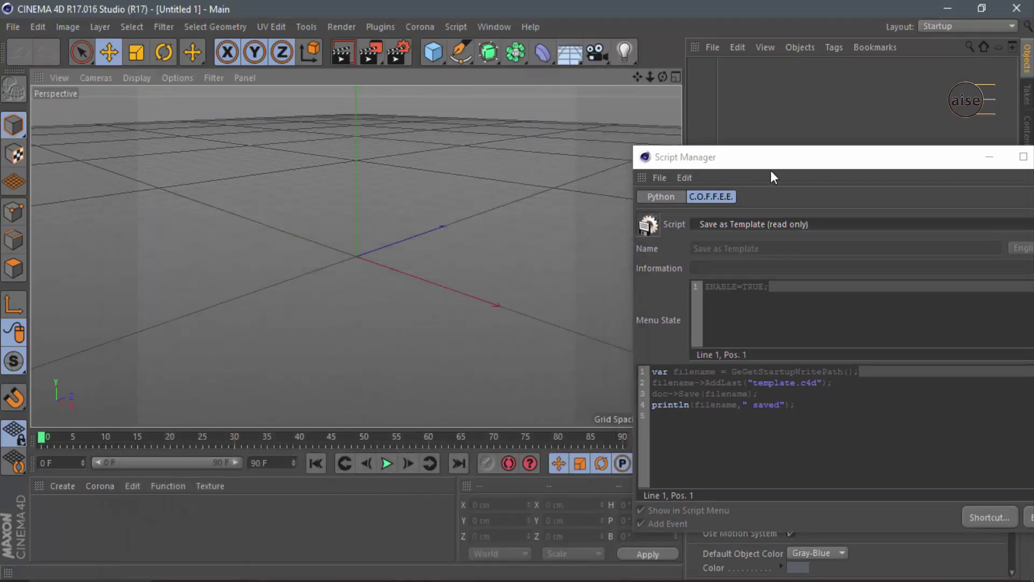
{"action": "left_click_drag", "start_coordinate": [771, 164], "coordinate": [559, 187]}
{"action": "left_click", "coordinate": [847, 179]}
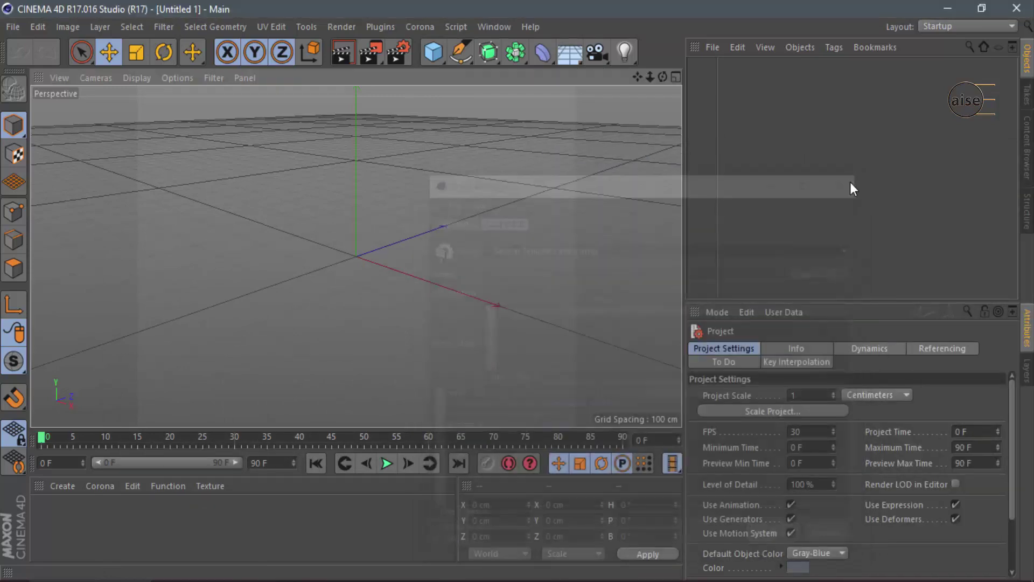
{"action": "left_click", "coordinate": [1021, 9]}
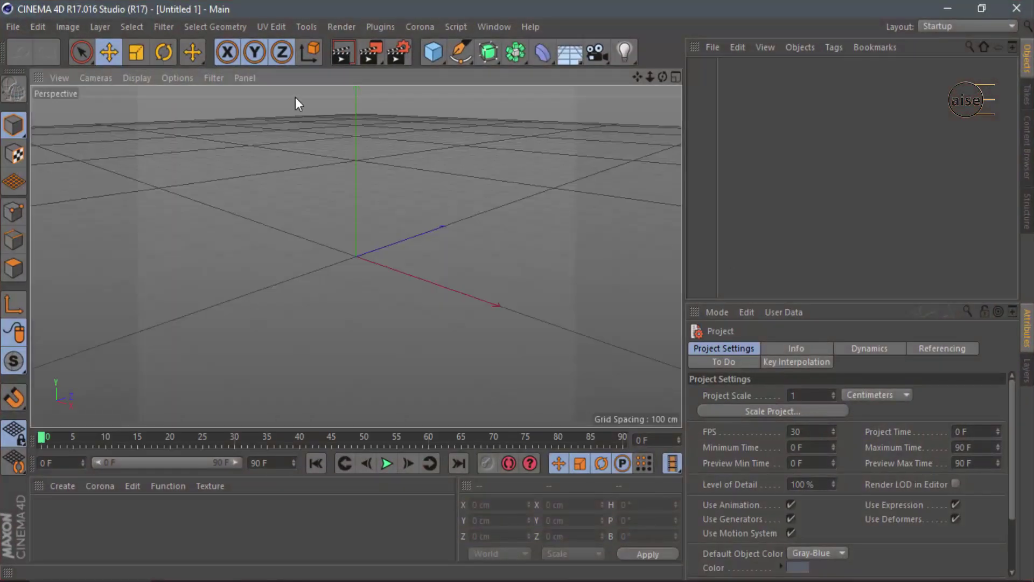
{"action": "left_click", "coordinate": [453, 27]}
{"action": "left_click", "coordinate": [595, 57]}
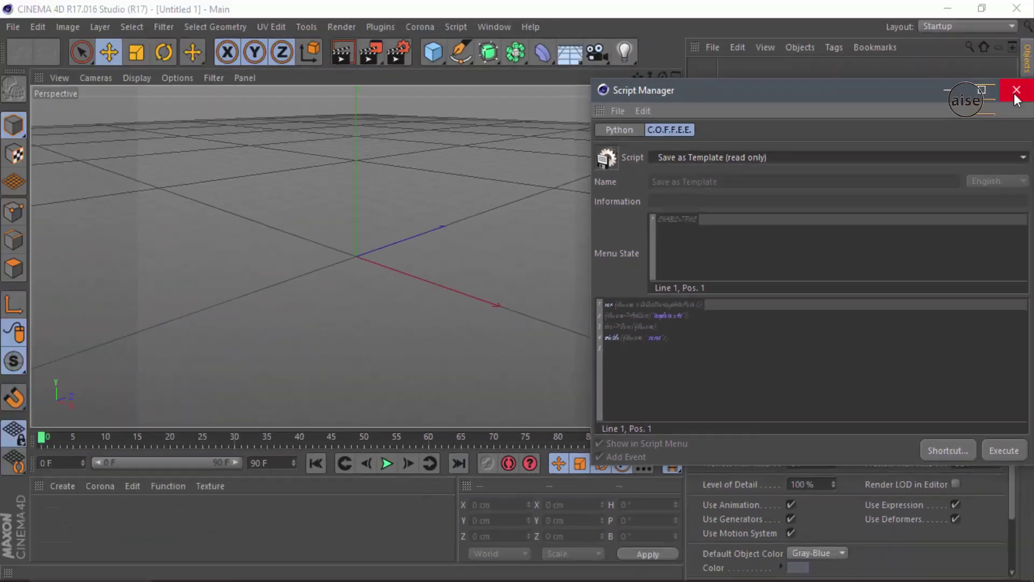
{"action": "left_click", "coordinate": [1009, 93]}
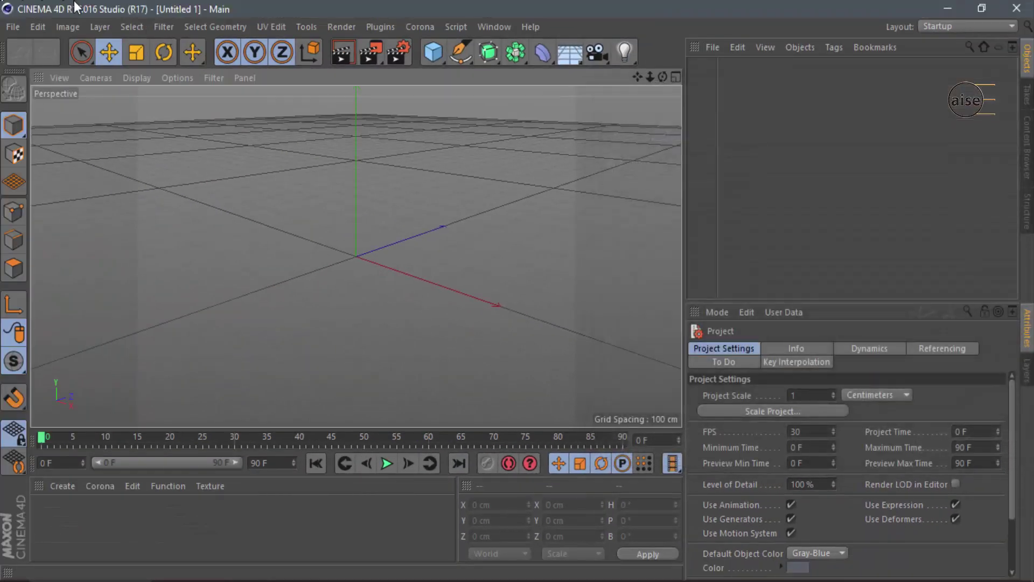
Set Monospaced Font back to Courier New, close Preferences and quit Cinema 4D.
{"action": "left_click", "coordinate": [11, 28]}
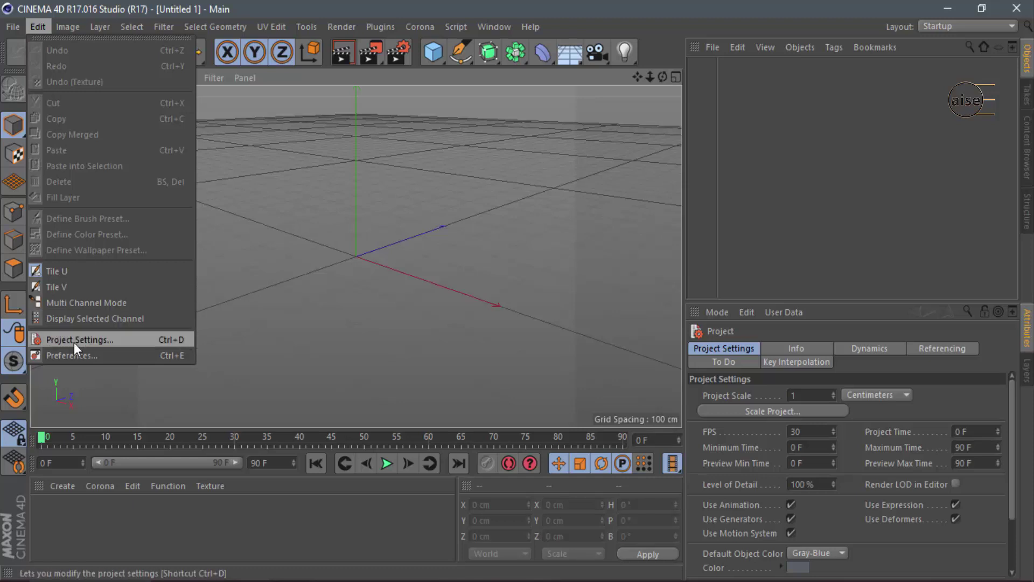
{"action": "left_click", "coordinate": [73, 351]}
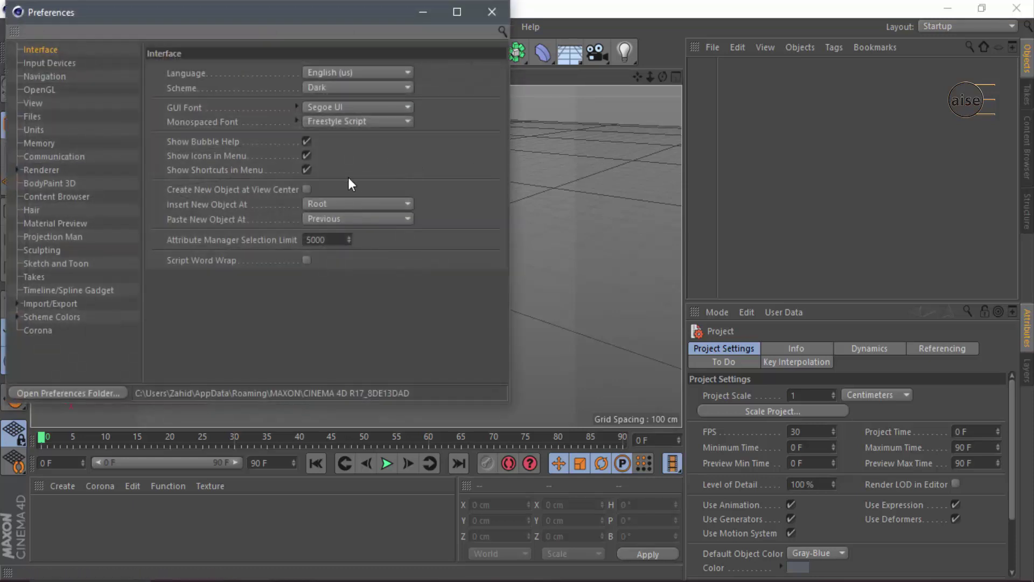
{"action": "left_click", "coordinate": [387, 119]}
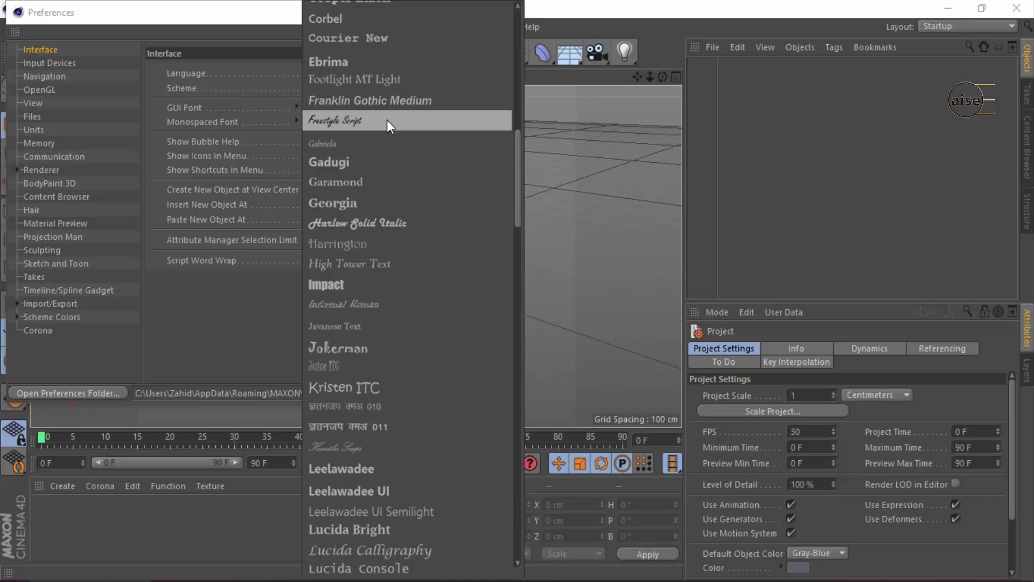
{"action": "left_click", "coordinate": [399, 39]}
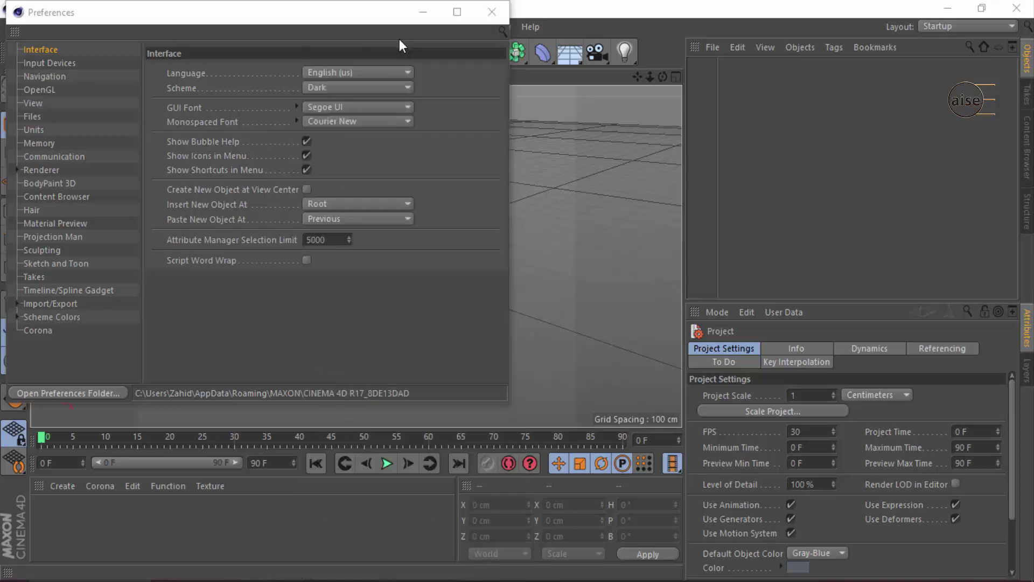
{"action": "left_click", "coordinate": [589, 363]}
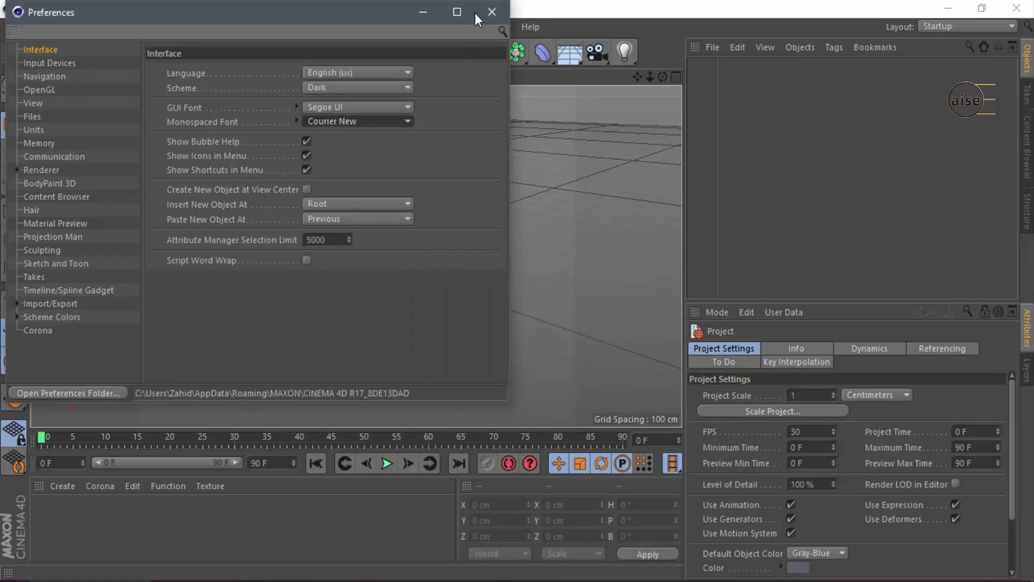
{"action": "left_click", "coordinate": [492, 12]}
{"action": "left_click", "coordinate": [1017, 8]}
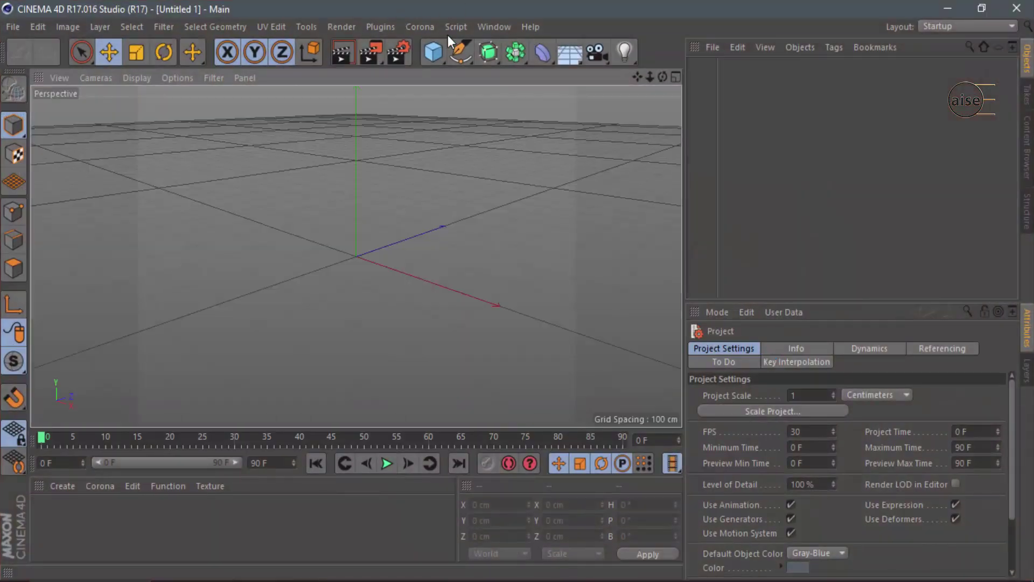
Open the Script Manager, then reopen Preferences and centre its window on screen.
{"action": "left_click", "coordinate": [457, 28]}
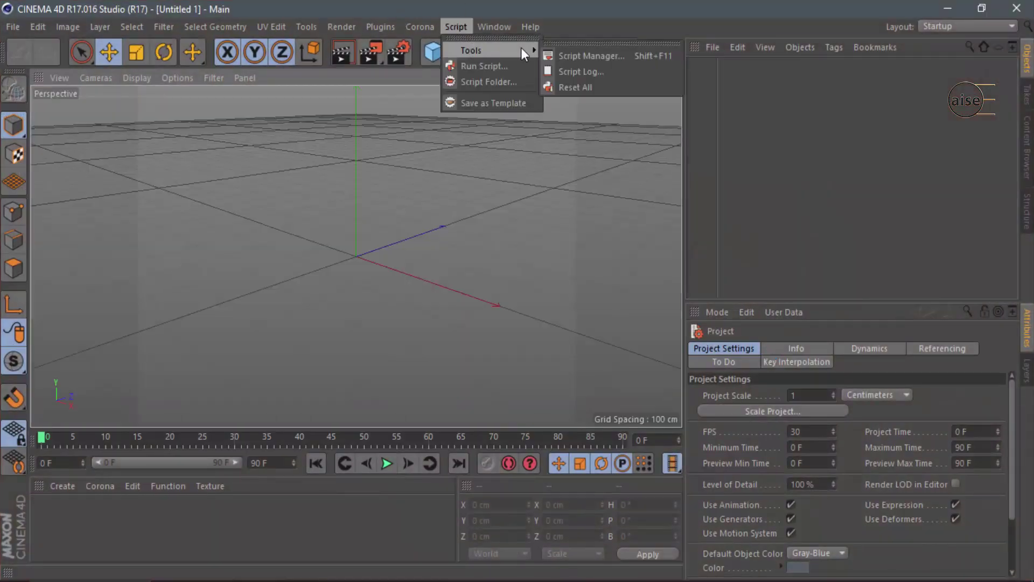
{"action": "left_click", "coordinate": [612, 58]}
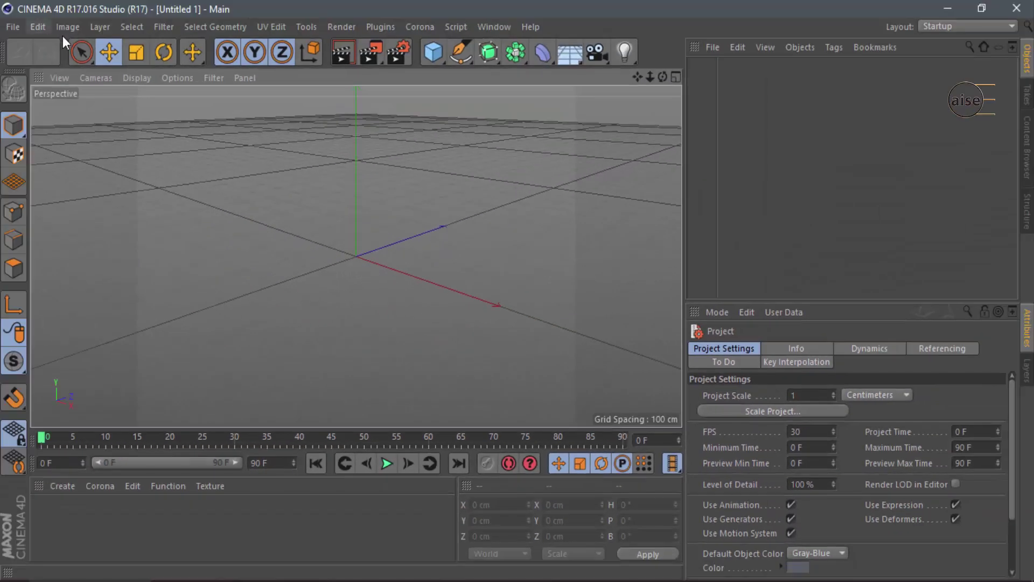
{"action": "left_click", "coordinate": [38, 27]}
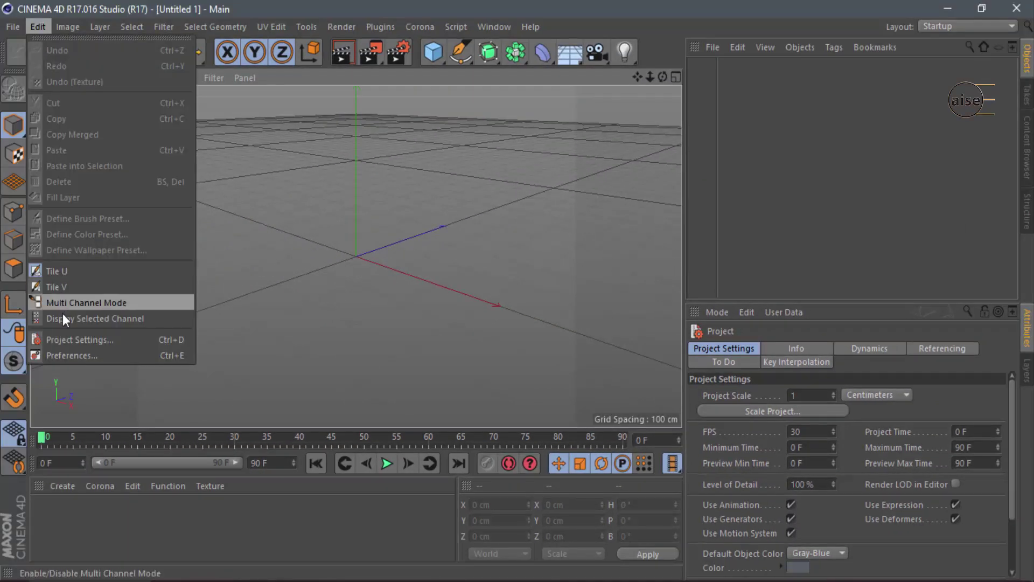
{"action": "left_click", "coordinate": [67, 352]}
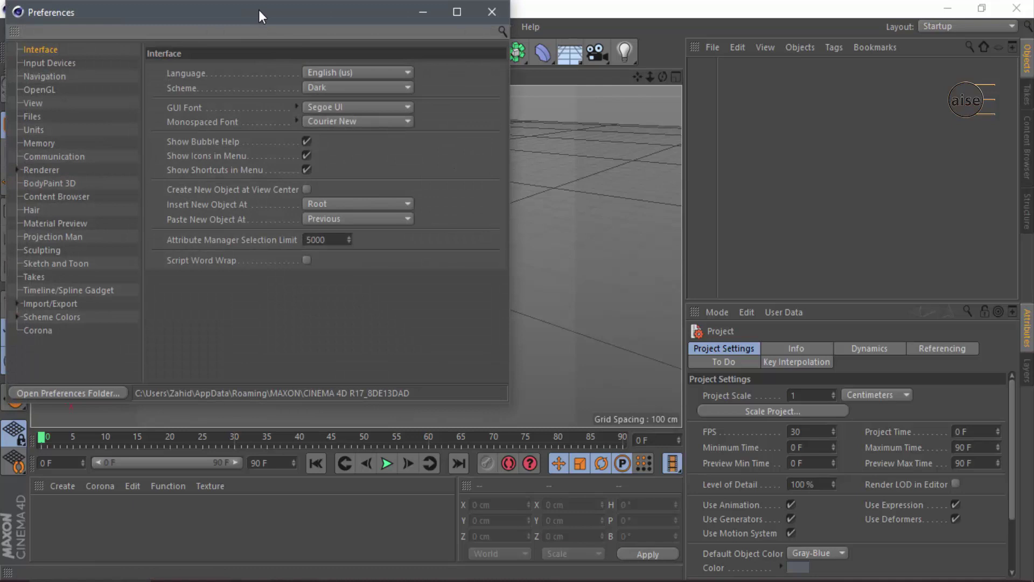
{"action": "mouse_move", "coordinate": [258, 10]}
{"action": "left_mouse_down"}
{"action": "mouse_move", "coordinate": [626, 77]}
{"action": "mouse_move", "coordinate": [504, 93]}
{"action": "left_mouse_up"}
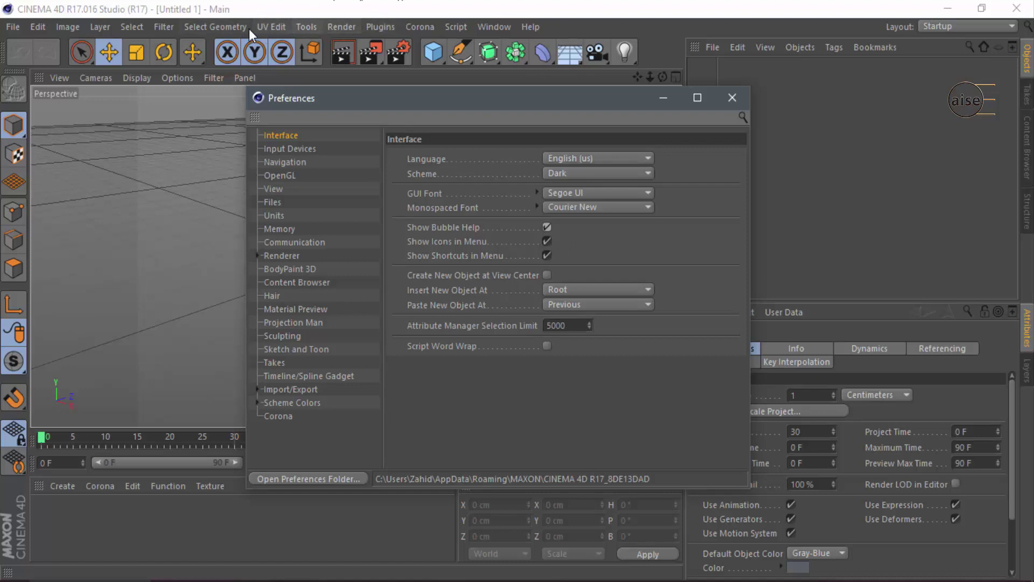
Turn Show Icons in Menus off and back on, checking the menus each time.
{"action": "left_click", "coordinate": [209, 28]}
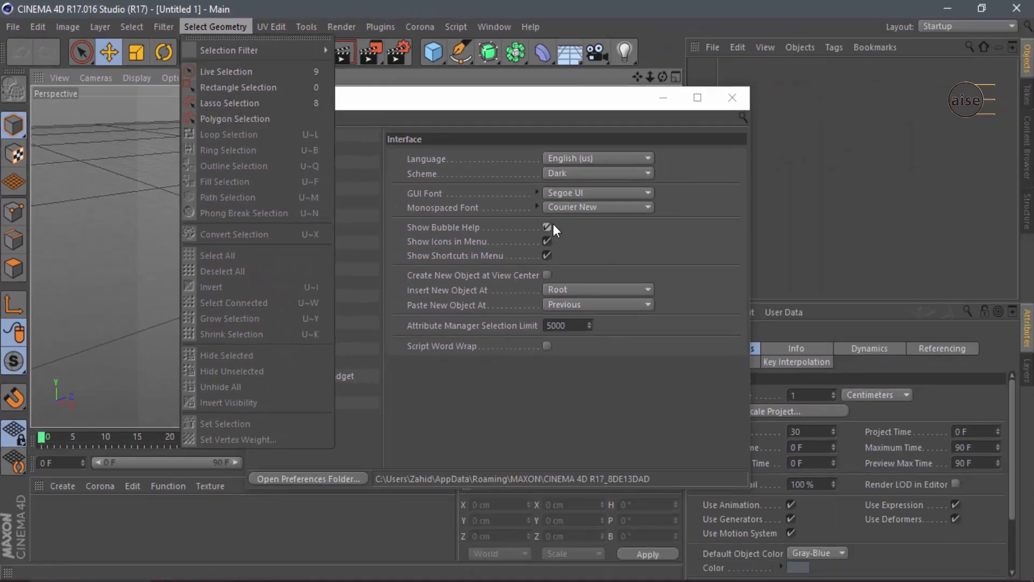
{"action": "left_click", "coordinate": [548, 242]}
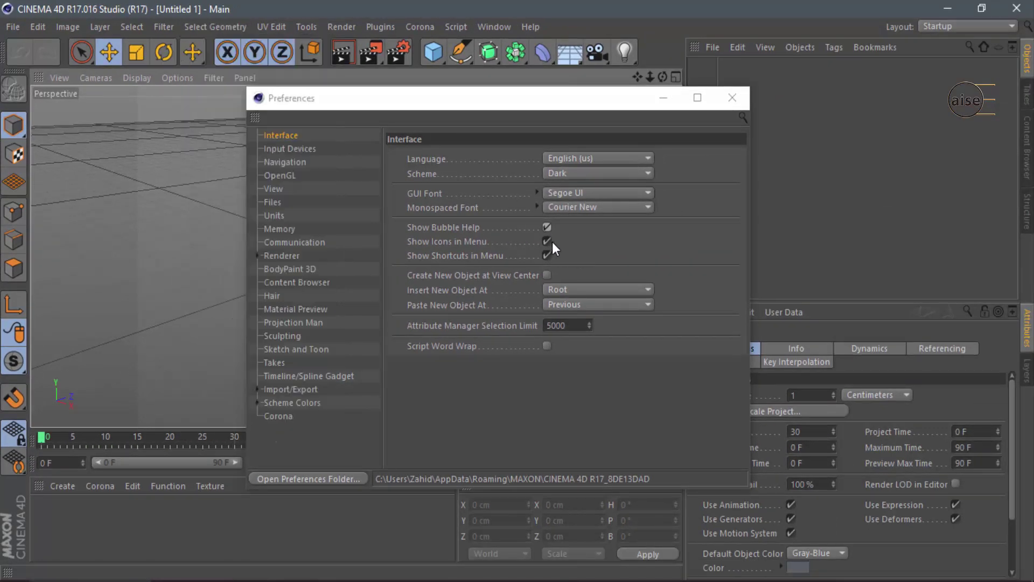
{"action": "left_click", "coordinate": [547, 242]}
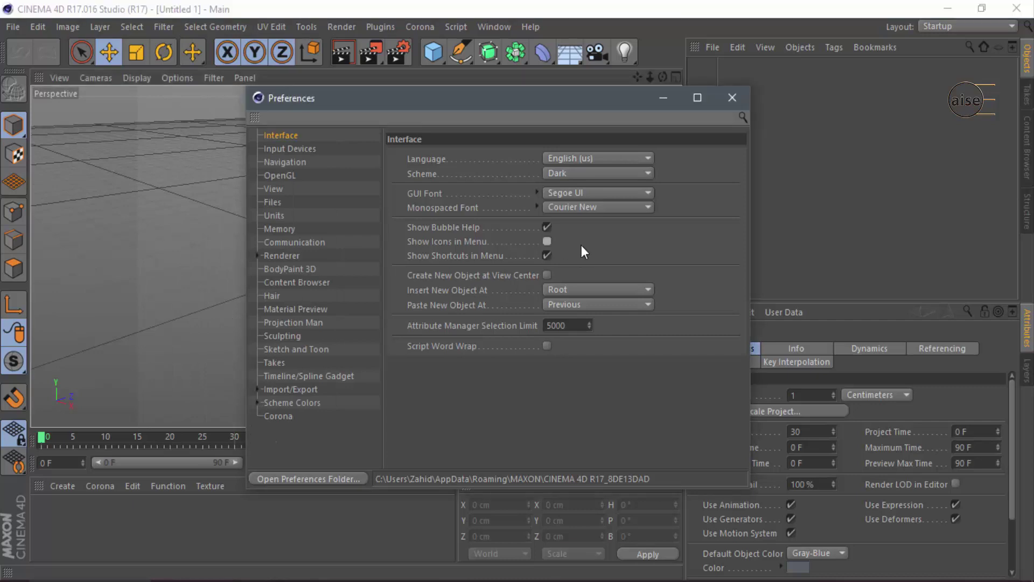
{"action": "left_click", "coordinate": [167, 28]}
{"action": "mouse_move", "coordinate": [306, 27]}
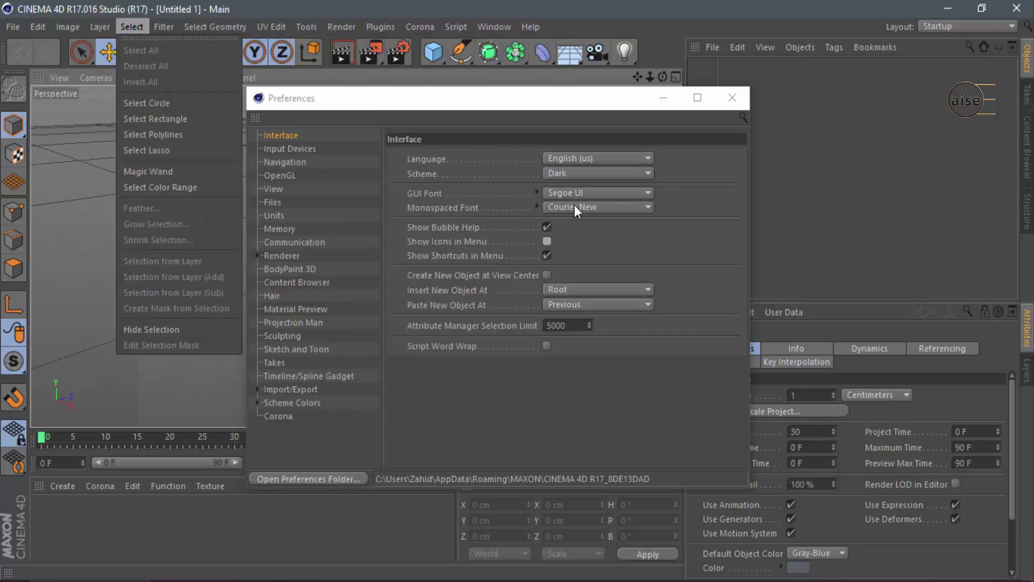
{"action": "left_click", "coordinate": [547, 241]}
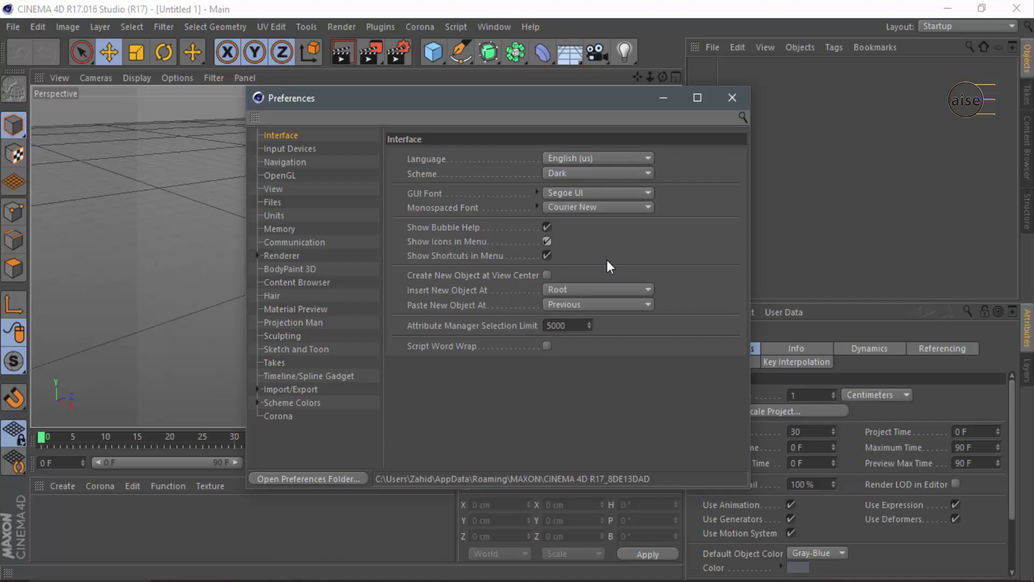
{"action": "left_click", "coordinate": [226, 28]}
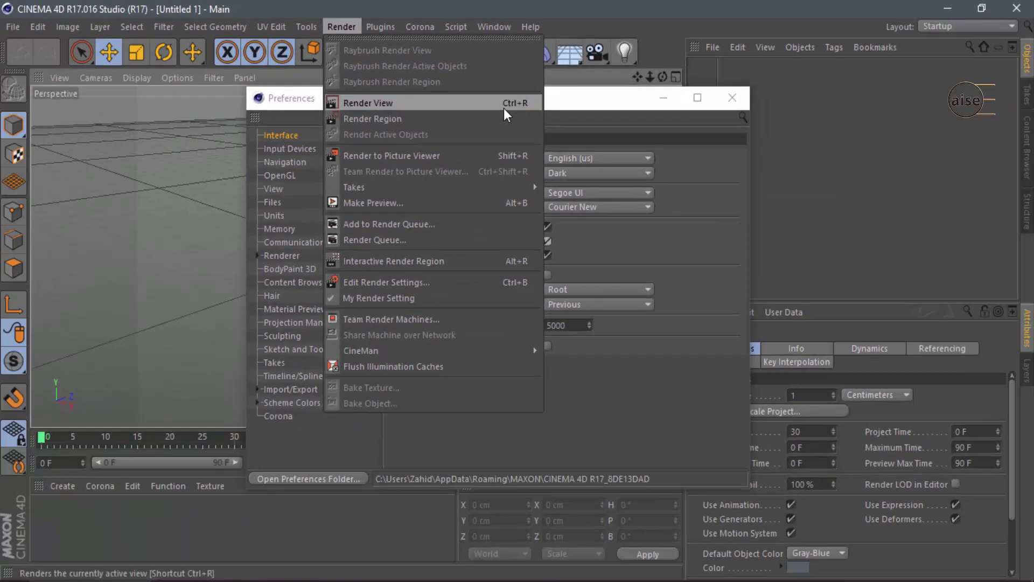
Turn Show Shortcuts in Menu off, inspect a menu, then re-enable it.
{"action": "left_click", "coordinate": [546, 255]}
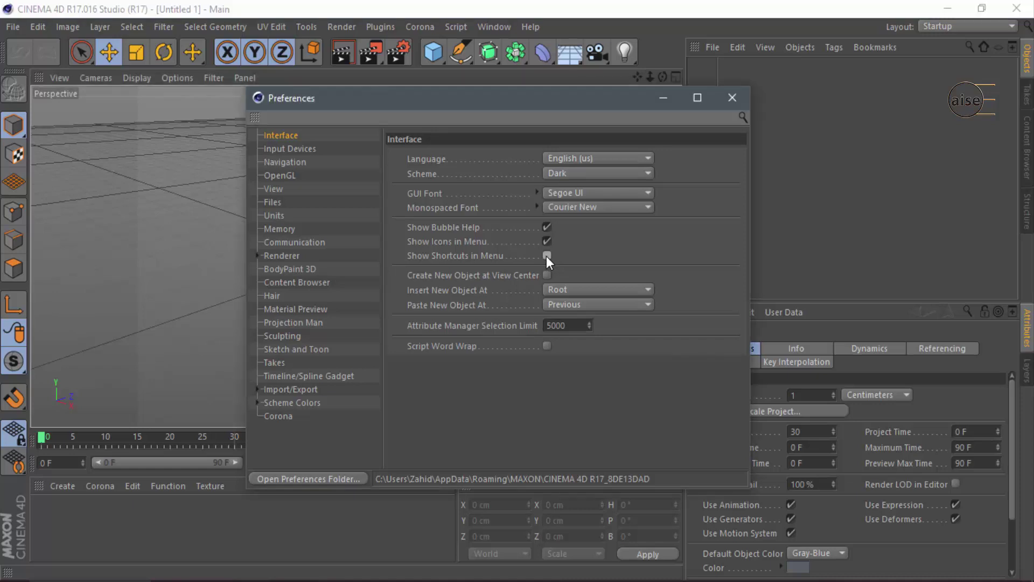
{"action": "left_click", "coordinate": [270, 27]}
{"action": "mouse_move", "coordinate": [341, 27]}
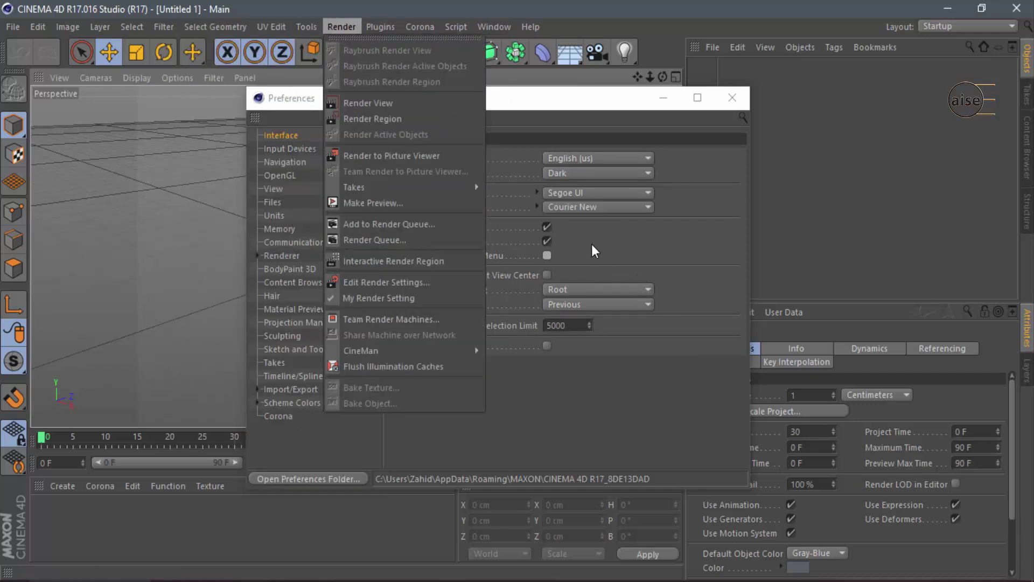
{"action": "left_click", "coordinate": [547, 255]}
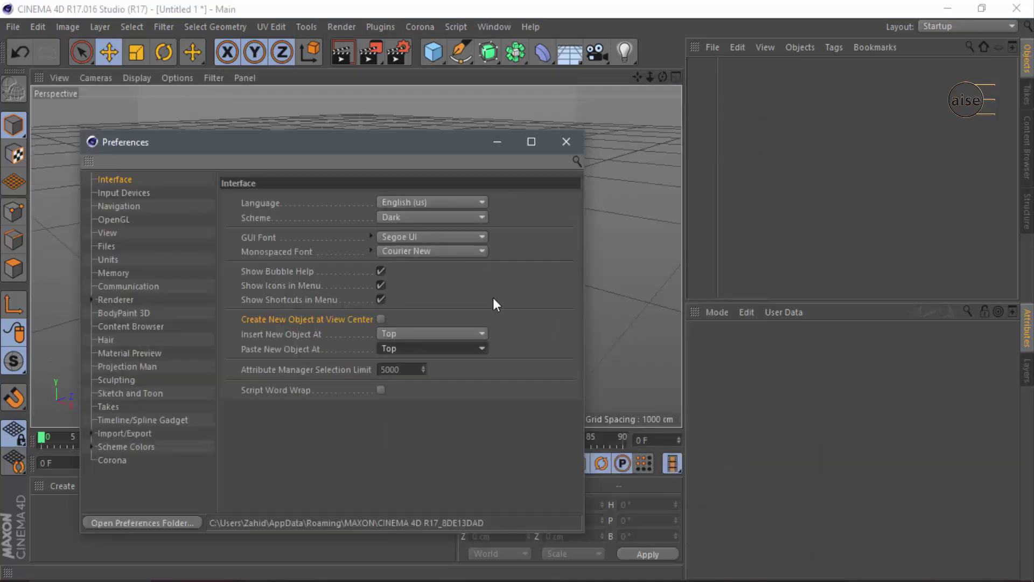
Add a Cube, pan the viewport to see where it lands, then delete it.
{"action": "left_click_drag", "start_coordinate": [440, 156], "coordinate": [827, 350]}
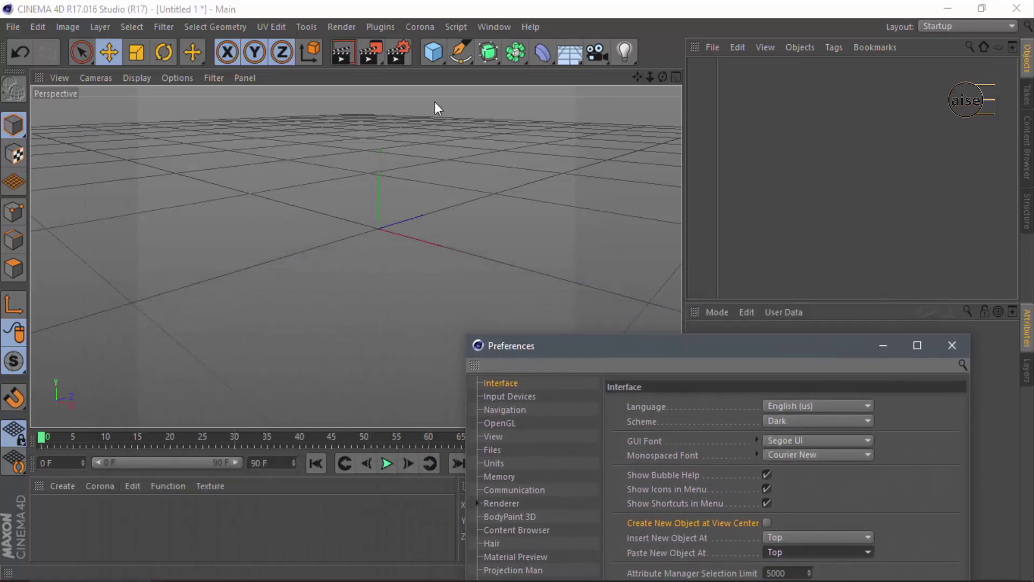
{"action": "left_click", "coordinate": [435, 53]}
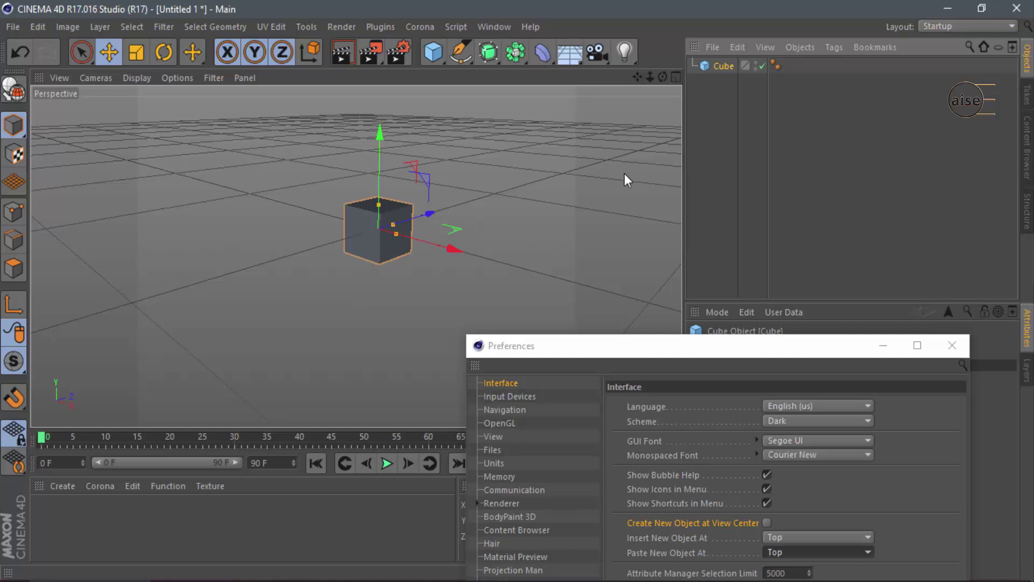
{"action": "left_click_drag", "start_coordinate": [638, 77], "coordinate": [428, 39]}
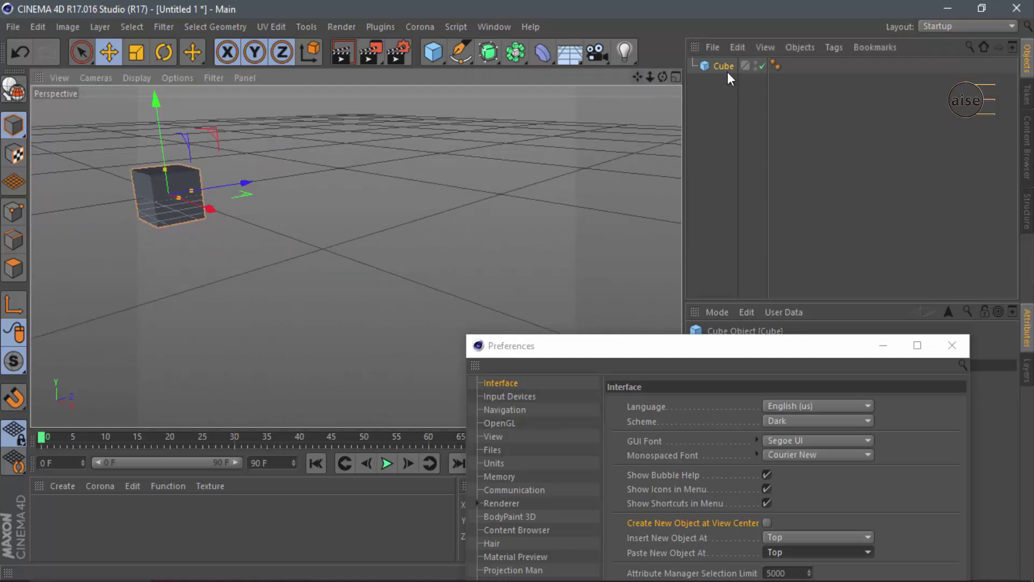
{"action": "key", "text": "Delete"}
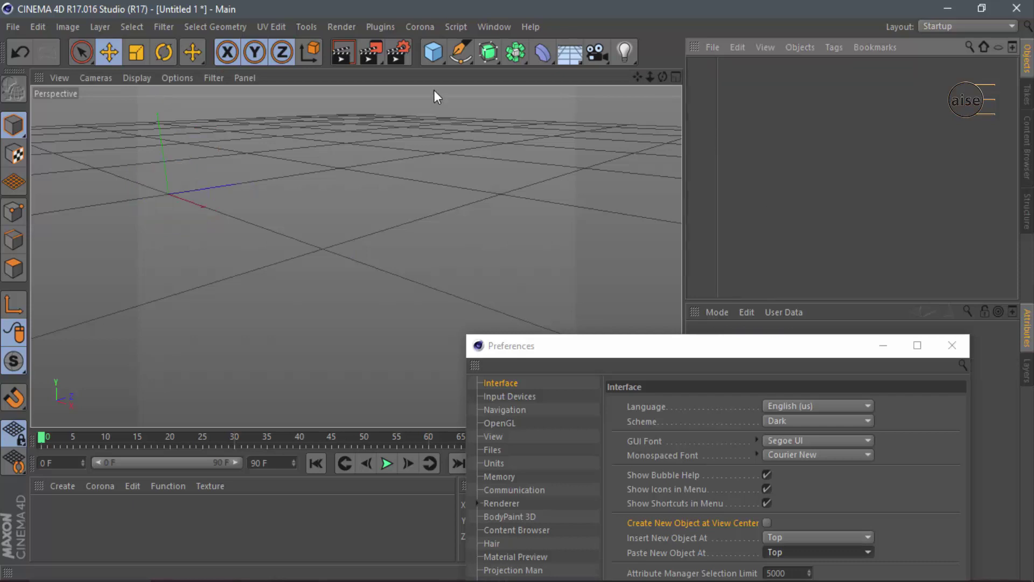
Re-create the cube, pan away, delete it and undo to restore it.
{"action": "left_click", "coordinate": [434, 52]}
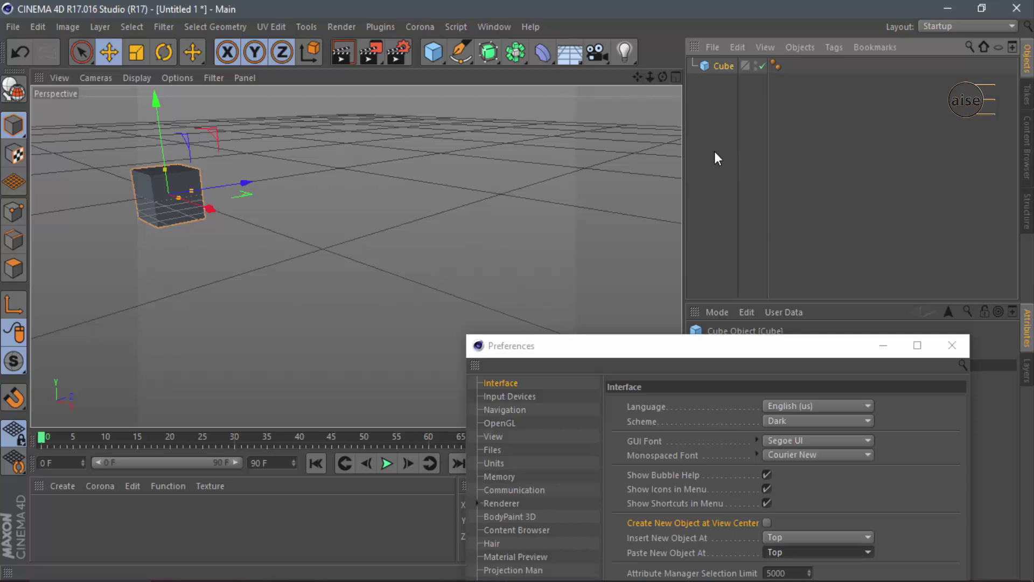
{"action": "left_click_drag", "start_coordinate": [638, 77], "coordinate": [524, 31]}
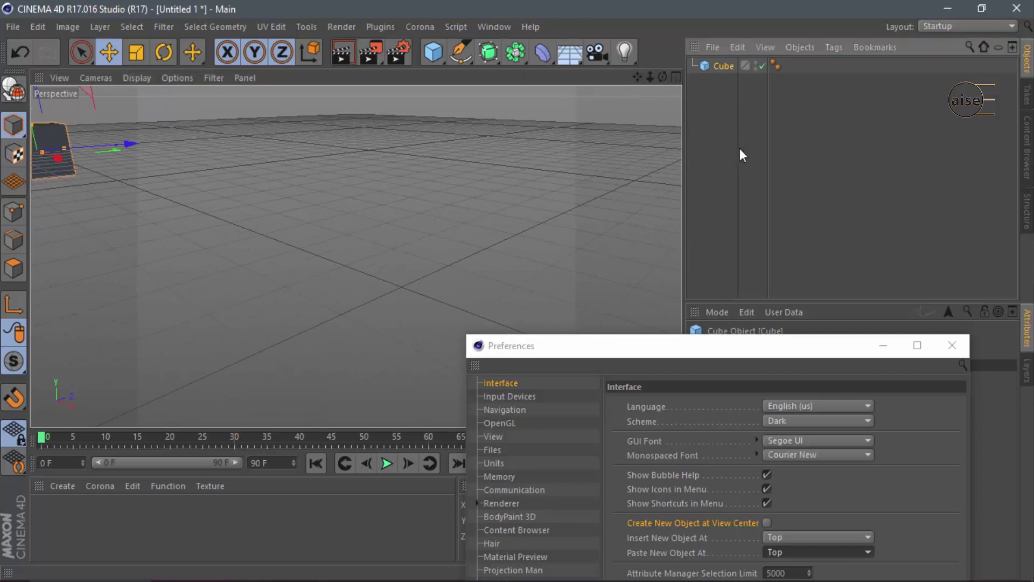
{"action": "key", "text": "Delete"}
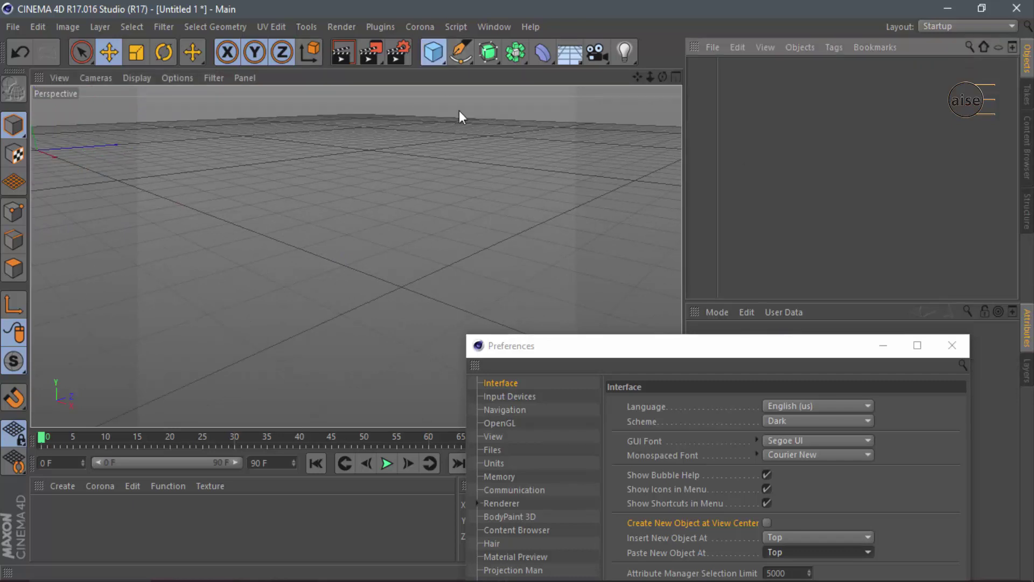
{"action": "key", "text": "ctrl+z"}
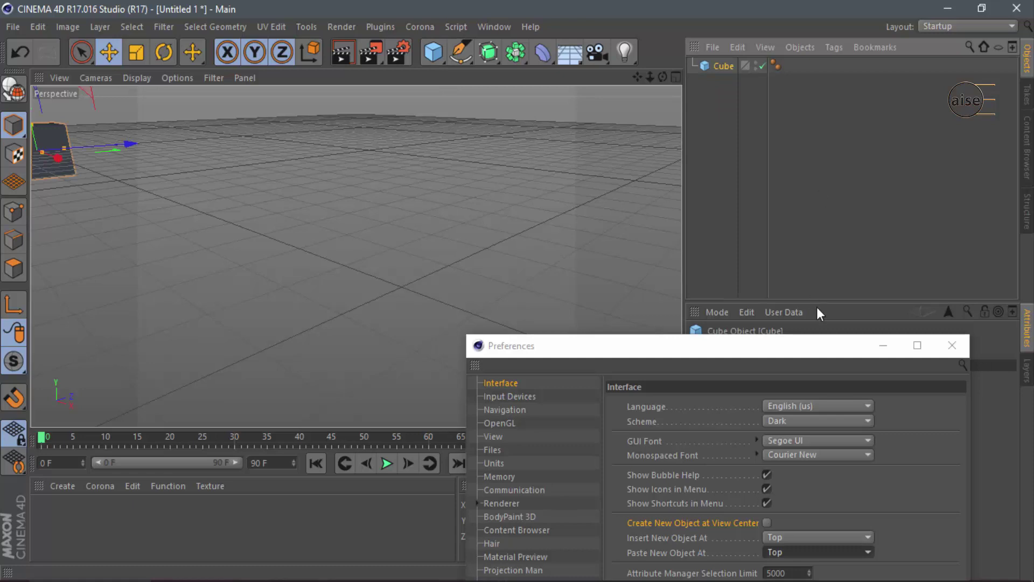
{"action": "left_click_drag", "start_coordinate": [839, 351], "coordinate": [582, 298]}
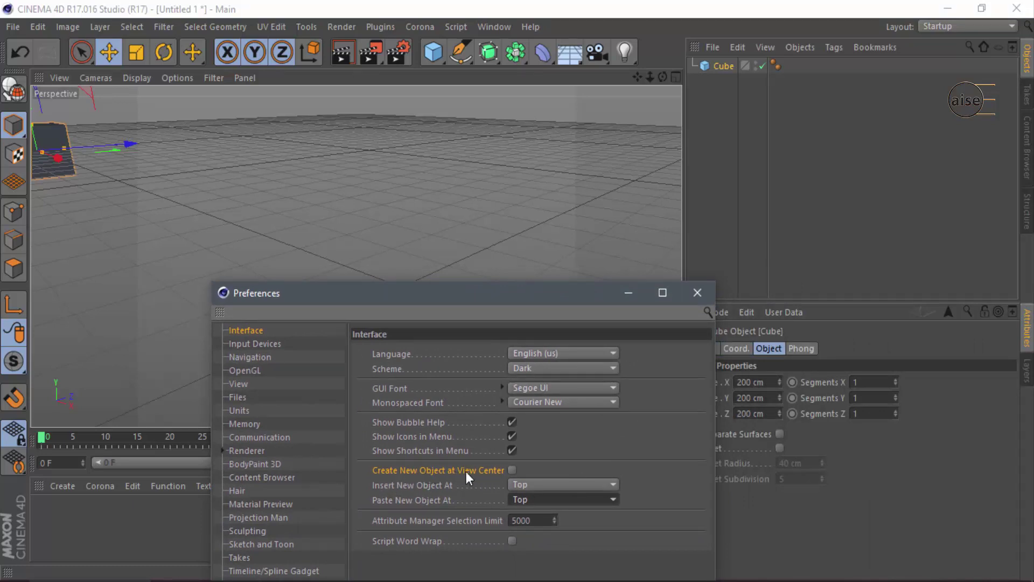
Enable Create New Object at View Center and add a cube at the current view centre.
{"action": "left_click", "coordinate": [512, 469]}
{"action": "left_click_drag", "start_coordinate": [571, 307], "coordinate": [854, 377]}
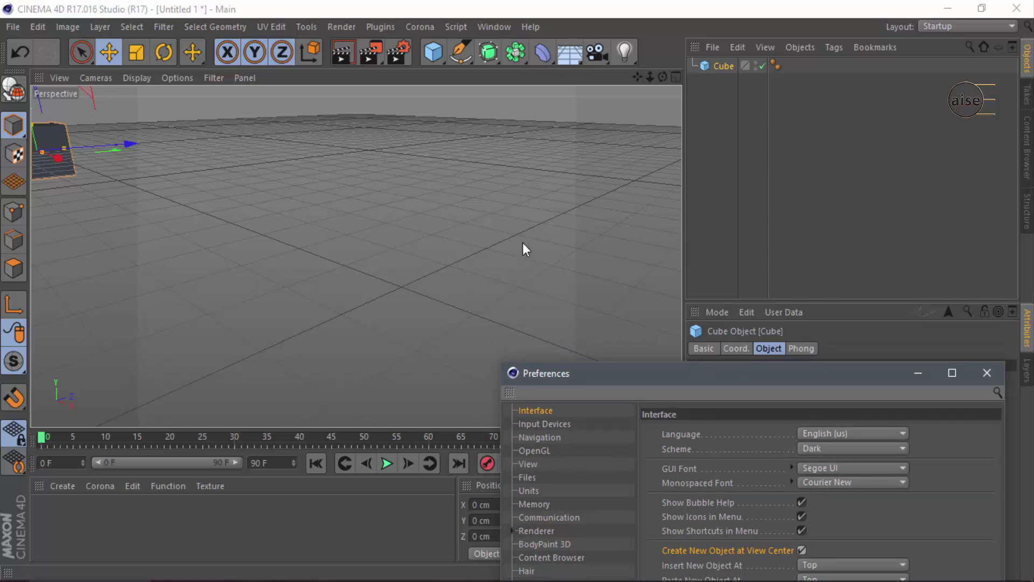
{"action": "left_click", "coordinate": [618, 129]}
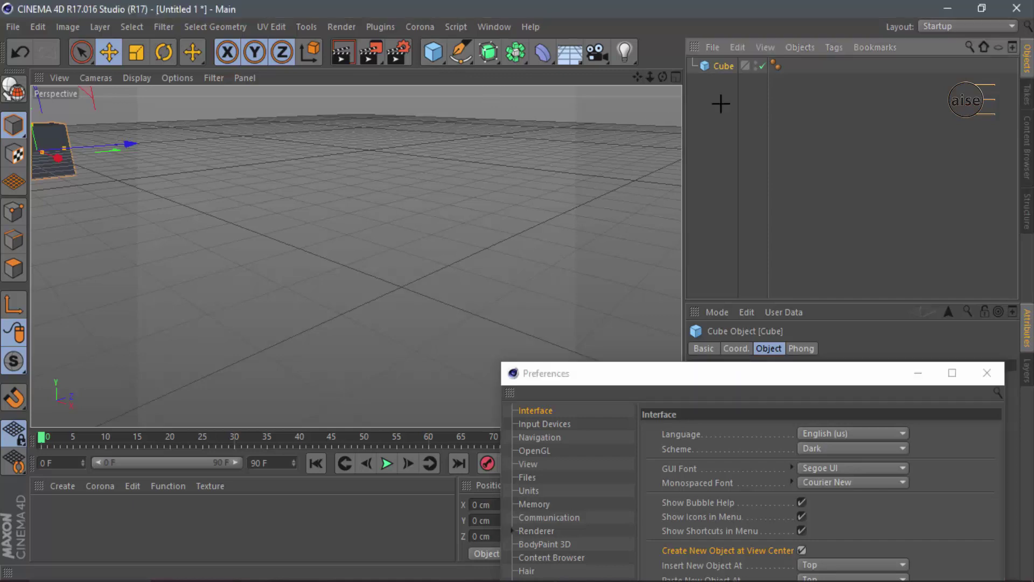
{"action": "left_click", "coordinate": [433, 51]}
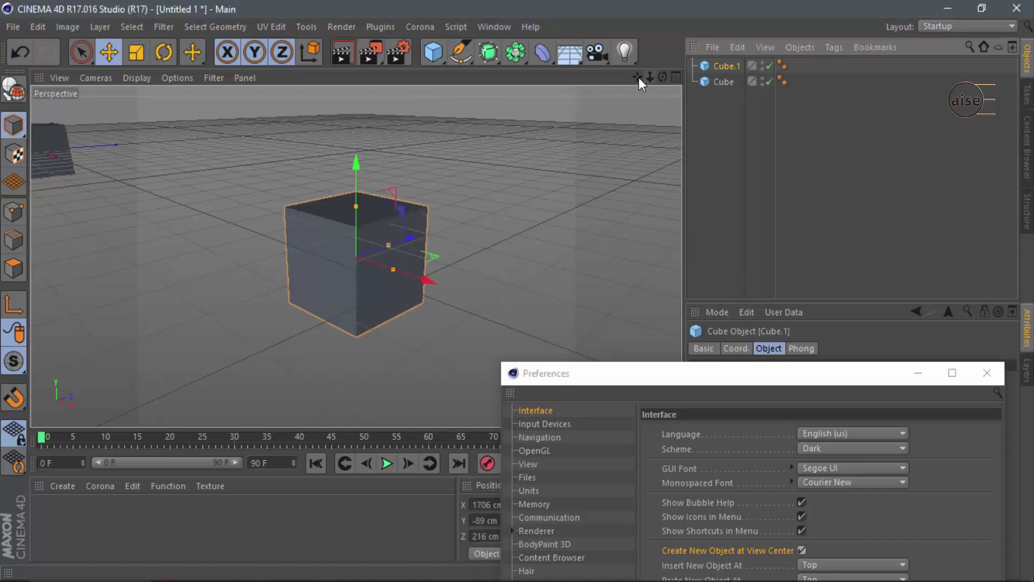
Pan to two new spots and add a cube at each view centre.
{"action": "left_click_drag", "start_coordinate": [637, 77], "coordinate": [344, 51]}
{"action": "left_click_drag", "start_coordinate": [637, 77], "coordinate": [625, 77]}
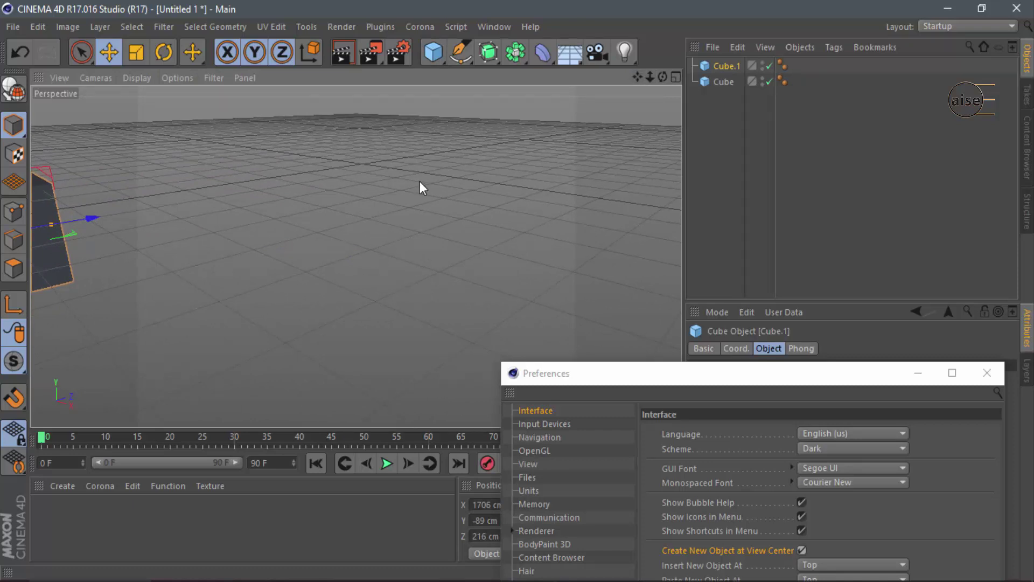
{"action": "left_click", "coordinate": [431, 53]}
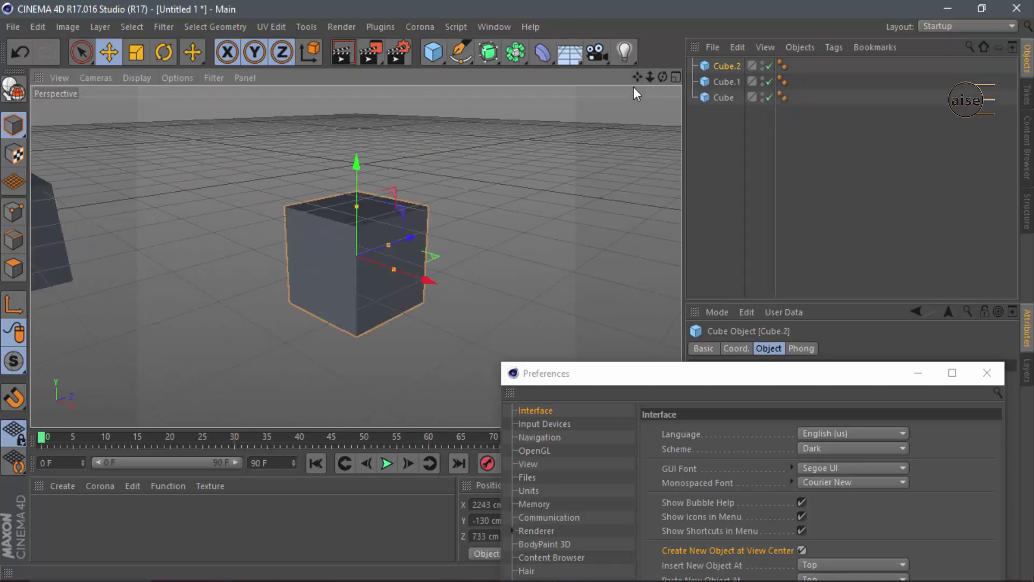
{"action": "mouse_move", "coordinate": [637, 77]}
{"action": "left_mouse_down"}
{"action": "mouse_move", "coordinate": [485, 80]}
{"action": "mouse_move", "coordinate": [605, 88]}
{"action": "left_mouse_up"}
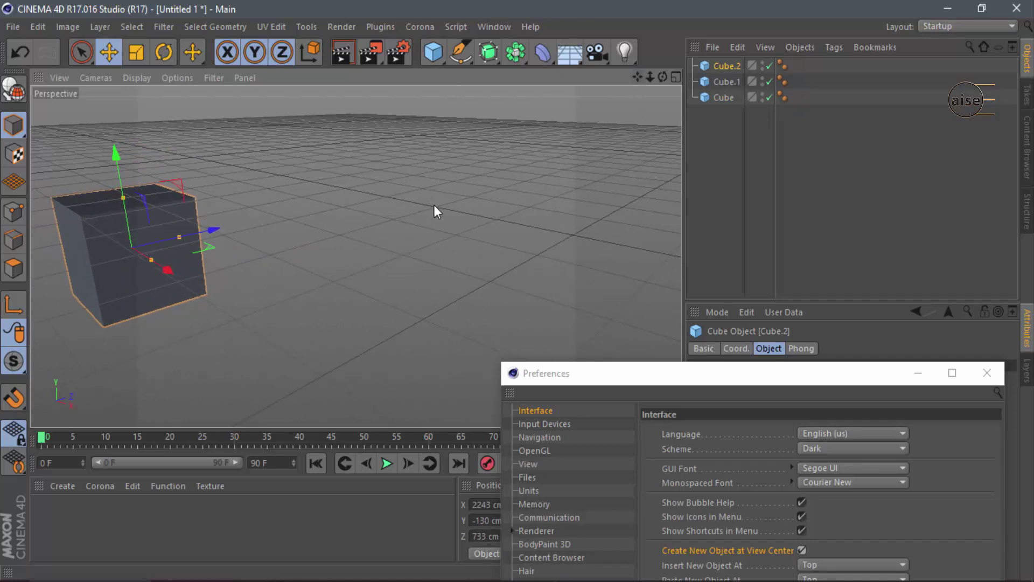
{"action": "left_click", "coordinate": [430, 56]}
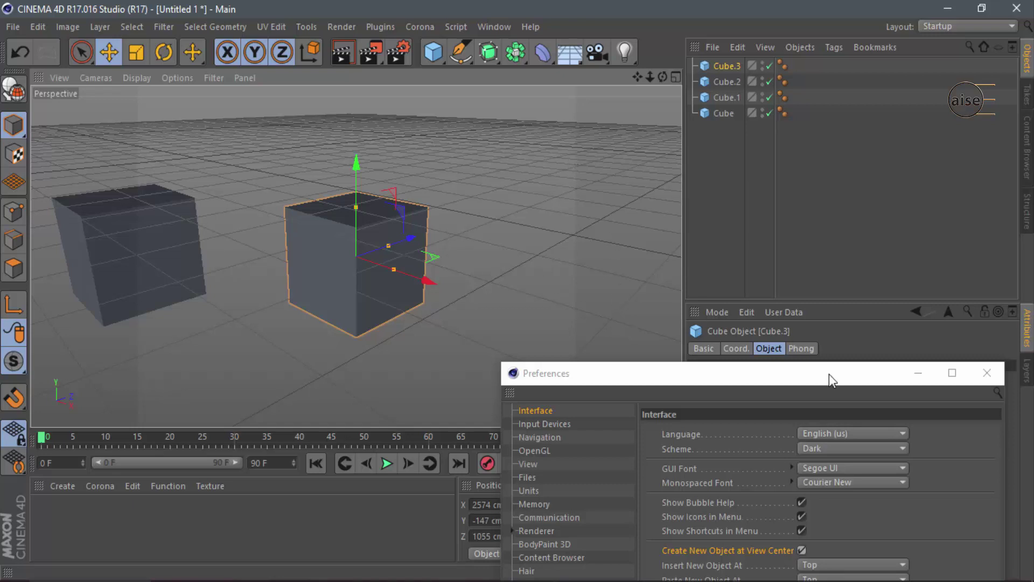
{"action": "left_click_drag", "start_coordinate": [829, 373], "coordinate": [751, 239]}
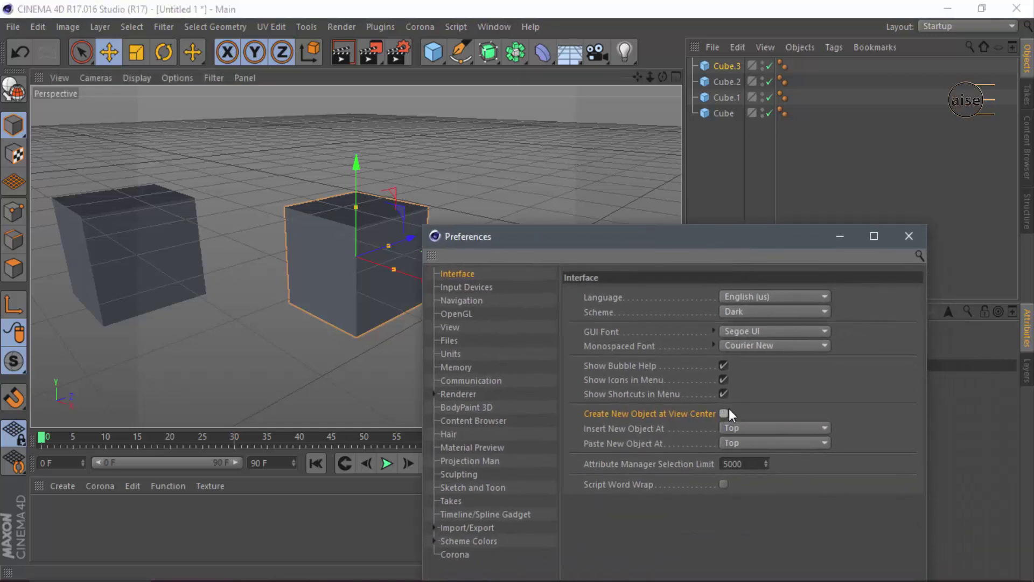
Delete all four cubes from the Object Manager and add one fresh cube.
{"action": "left_click_drag", "start_coordinate": [680, 247], "coordinate": [744, 352]}
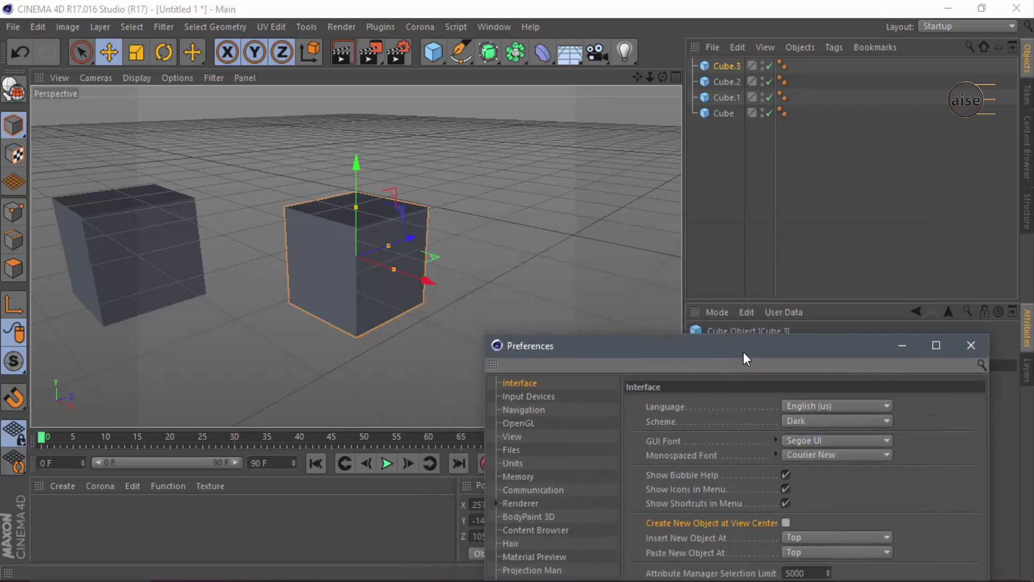
{"action": "left_click_drag", "start_coordinate": [689, 154], "coordinate": [744, 44]}
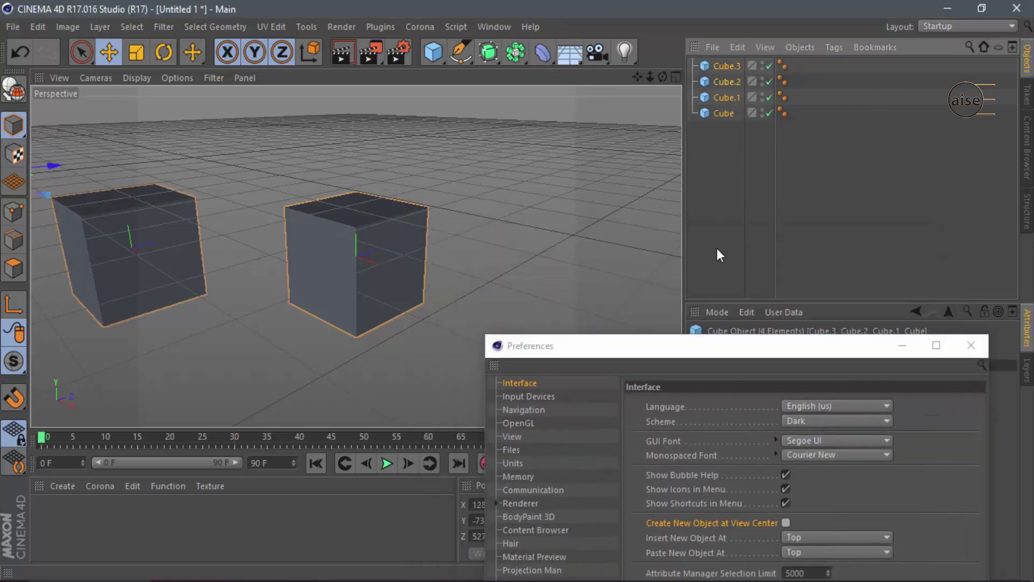
{"action": "key", "text": "Delete"}
{"action": "left_click", "coordinate": [436, 56]}
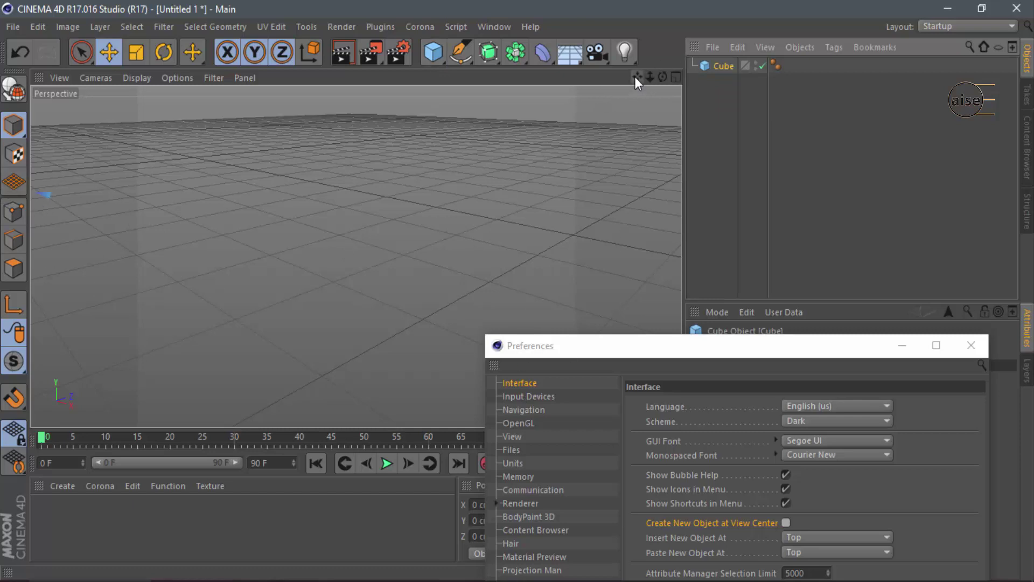
Pan to reveal the cube and move Preferences clear of its attributes.
{"action": "left_click_drag", "start_coordinate": [637, 77], "coordinate": [635, 173]}
{"action": "left_click_drag", "start_coordinate": [858, 355], "coordinate": [783, 176]}
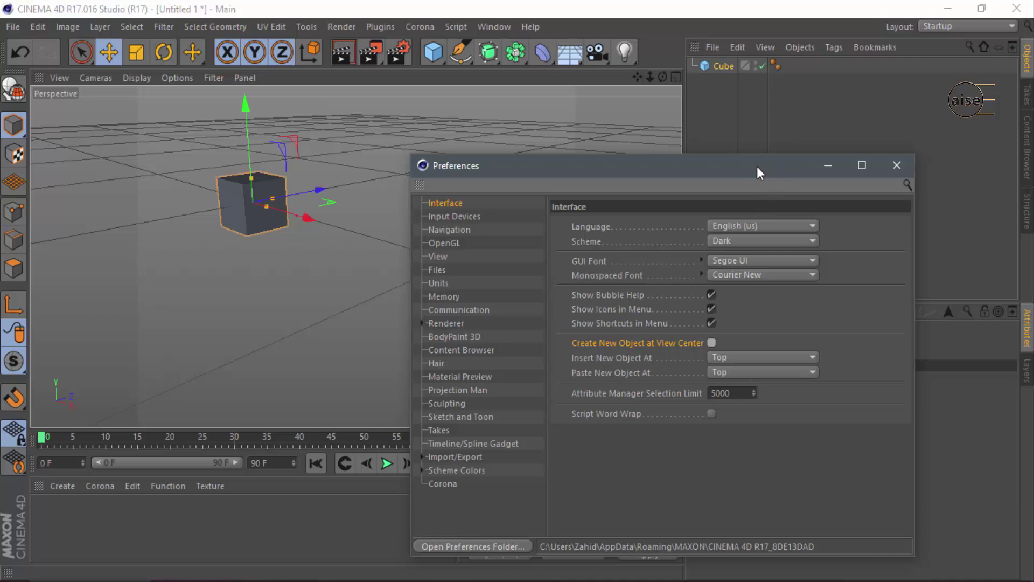
{"action": "left_click_drag", "start_coordinate": [757, 167], "coordinate": [477, 208]}
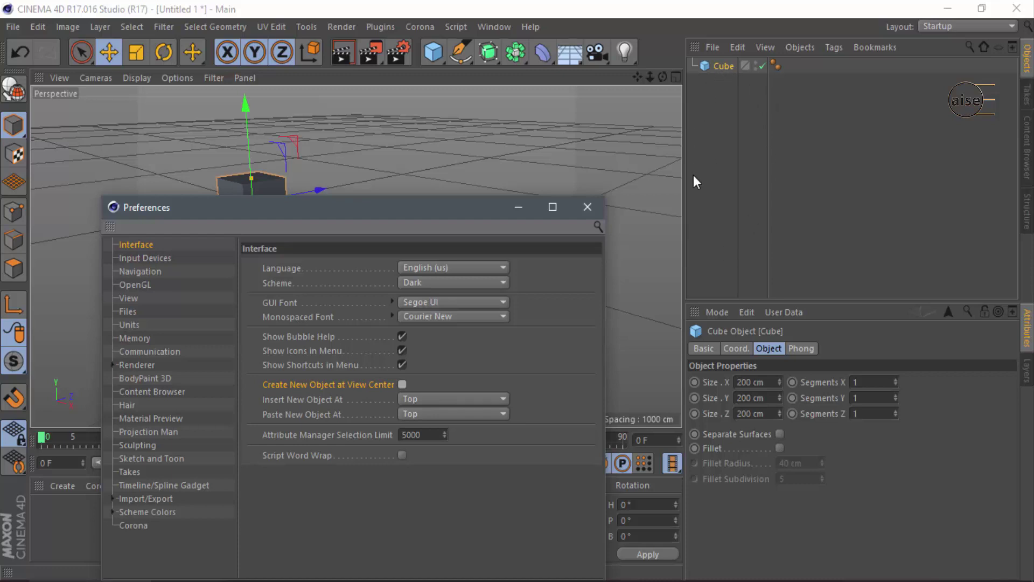
Add a cube, then set Insert New Object At to Previous and add one beside Cube.1.
{"action": "left_click", "coordinate": [496, 400]}
{"action": "left_click", "coordinate": [496, 399]}
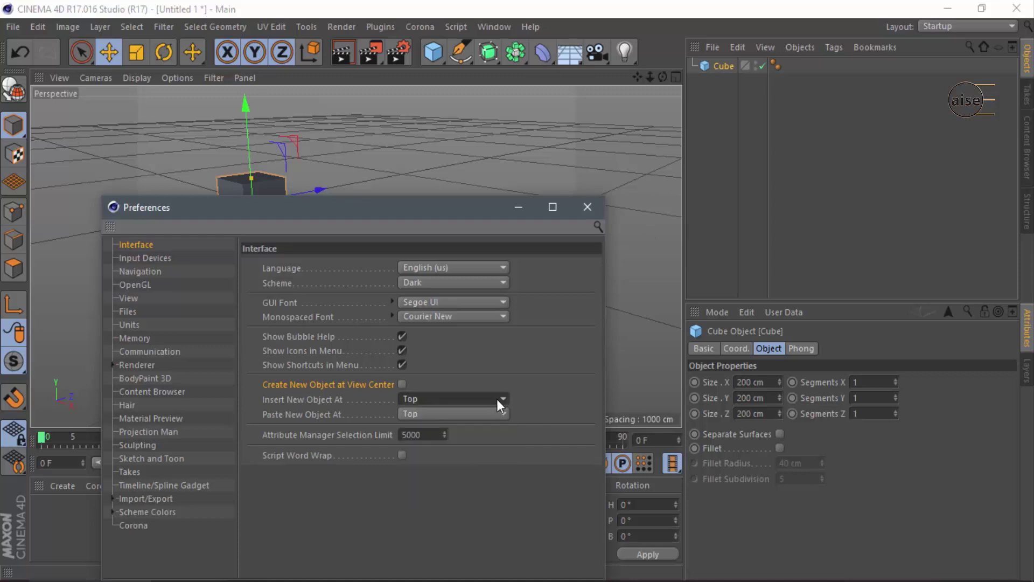
{"action": "left_click", "coordinate": [434, 52]}
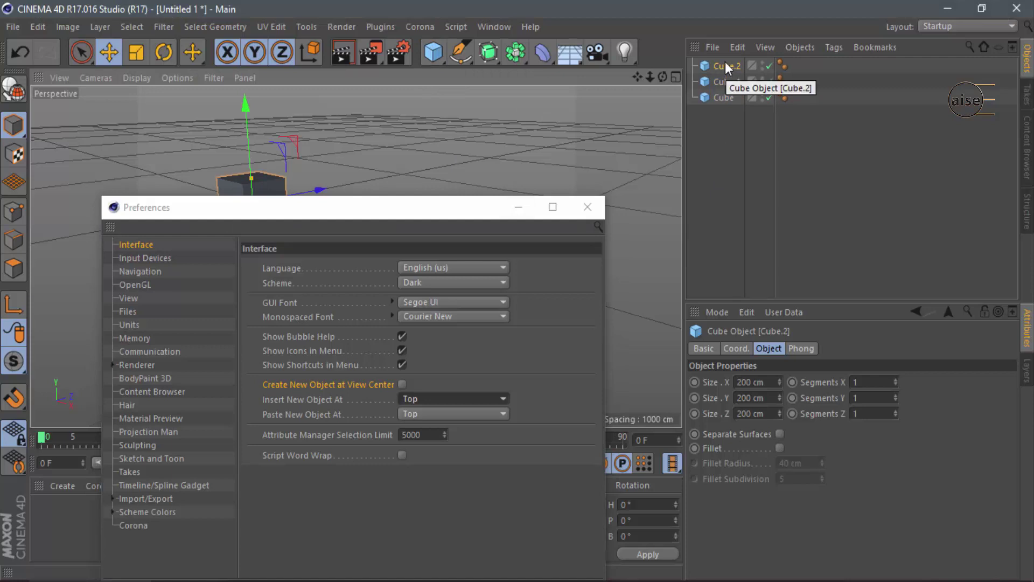
{"action": "left_click", "coordinate": [483, 399]}
{"action": "left_click", "coordinate": [471, 431]}
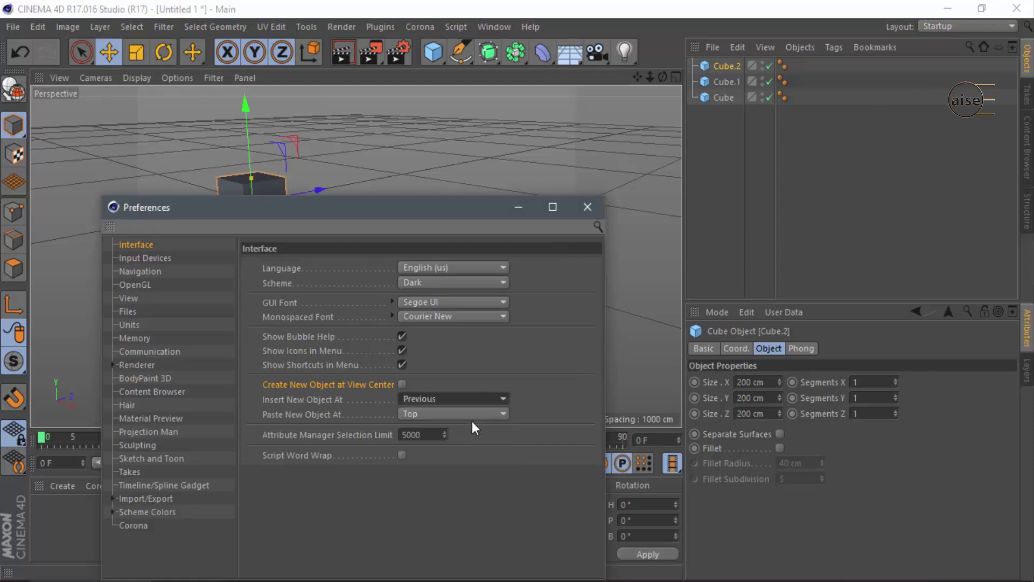
{"action": "left_click", "coordinate": [725, 82]}
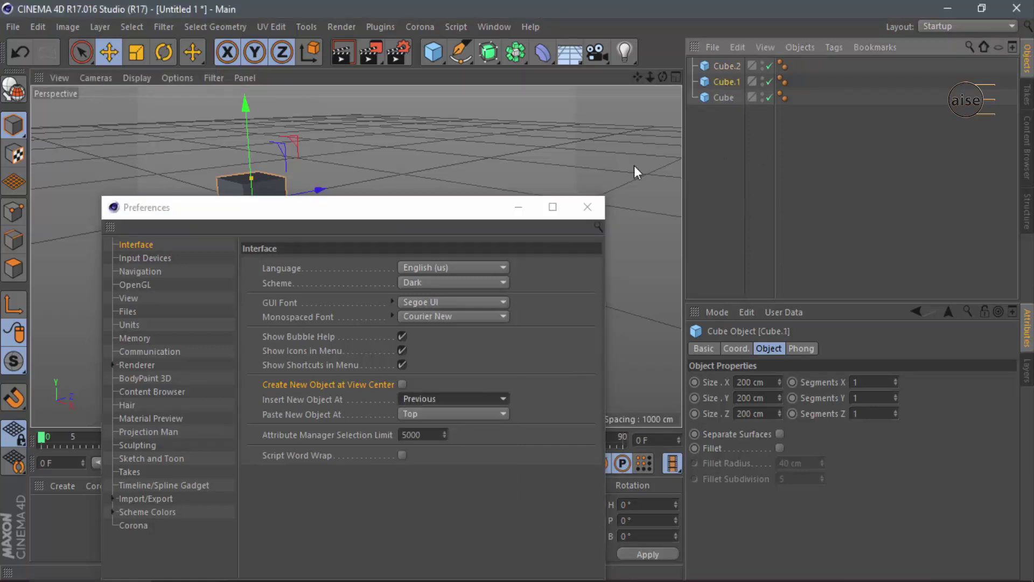
{"action": "left_click", "coordinate": [434, 51]}
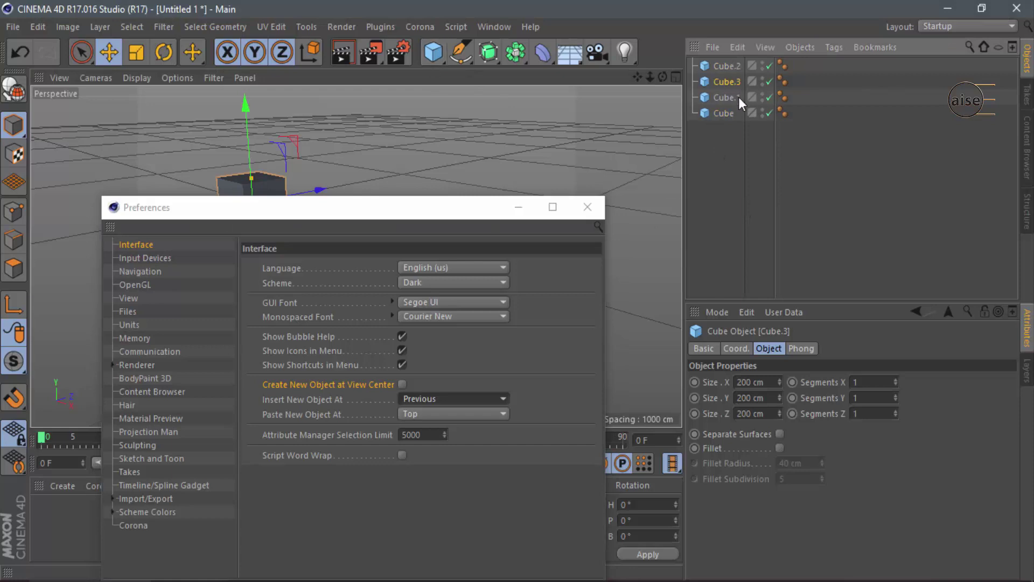
Set Insert New Object At to Next and add a cube after Cube.1.
{"action": "left_click", "coordinate": [491, 399]}
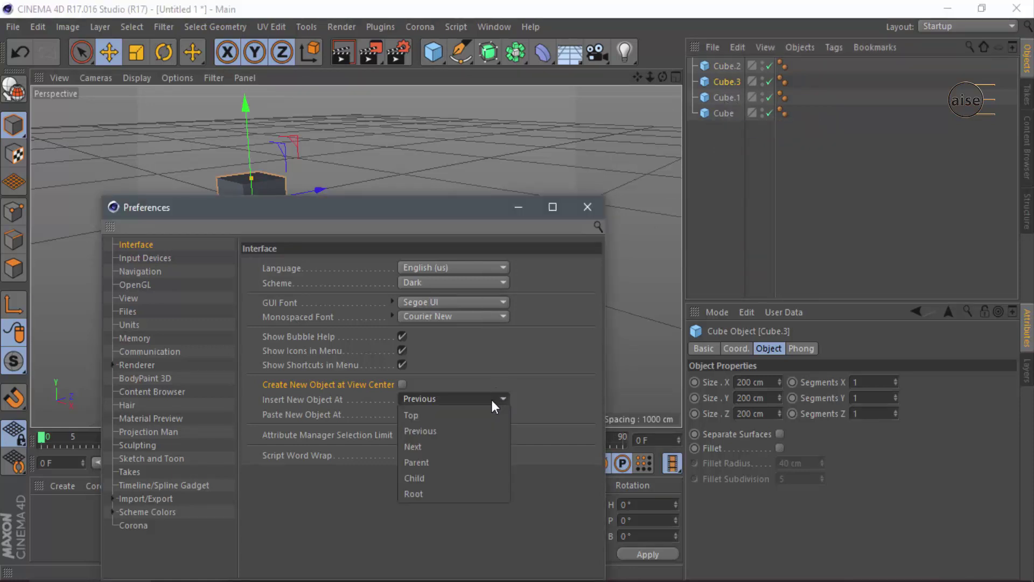
{"action": "left_click", "coordinate": [480, 447]}
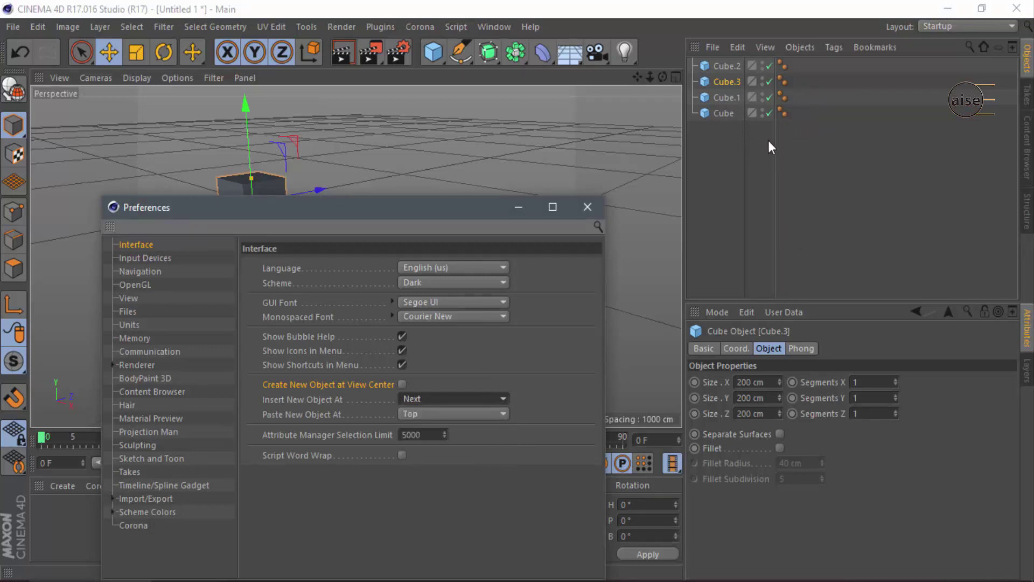
{"action": "left_click", "coordinate": [728, 97]}
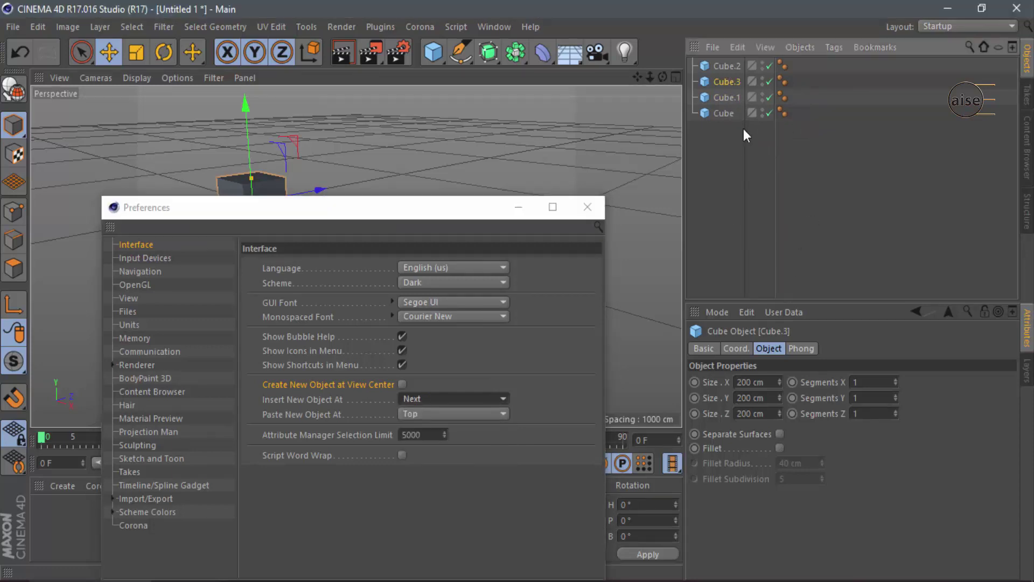
{"action": "left_click", "coordinate": [434, 53]}
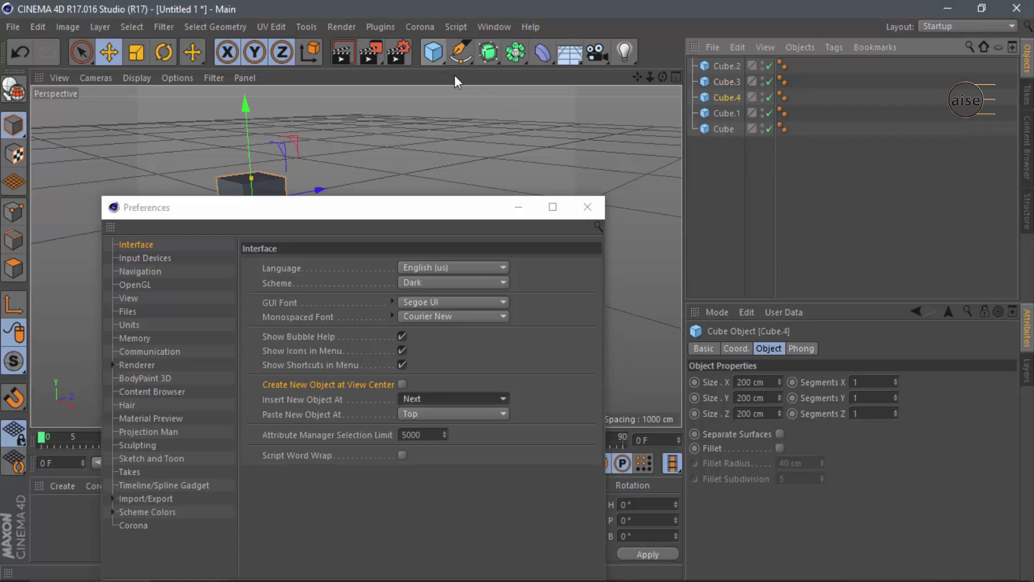
Set Insert New Object At to Parent with Cube.1 selected.
{"action": "left_click", "coordinate": [493, 399]}
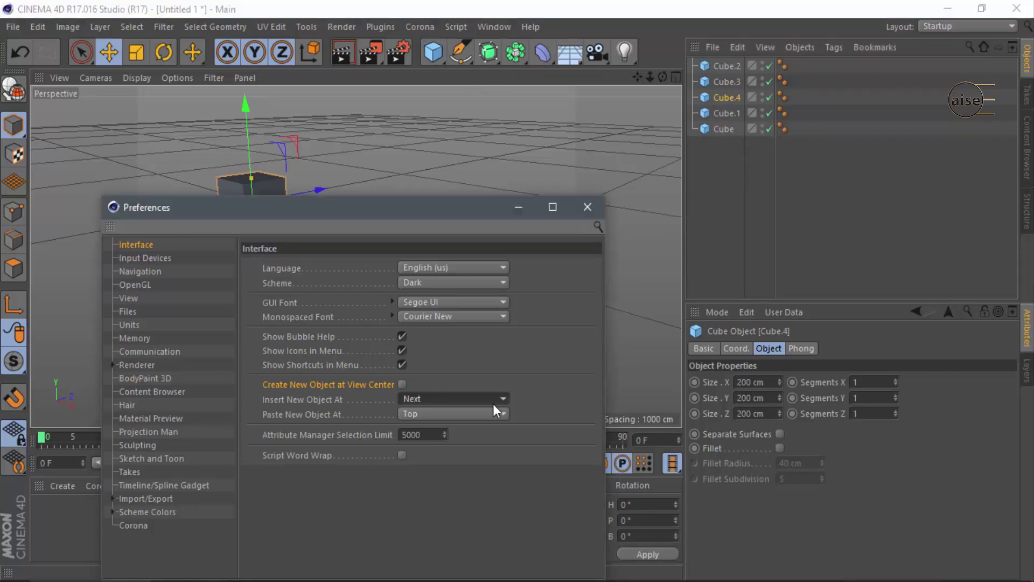
{"action": "left_click", "coordinate": [454, 467]}
{"action": "left_click", "coordinate": [733, 113]}
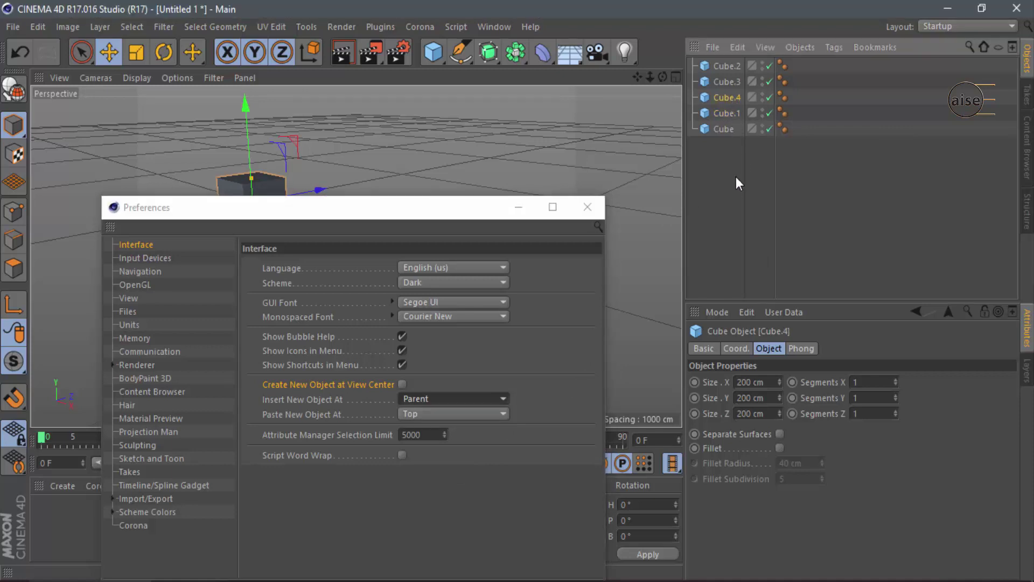
Add Cube.5 as parent of Cube.4 and switch insertion to Child.
{"action": "left_click", "coordinate": [433, 51]}
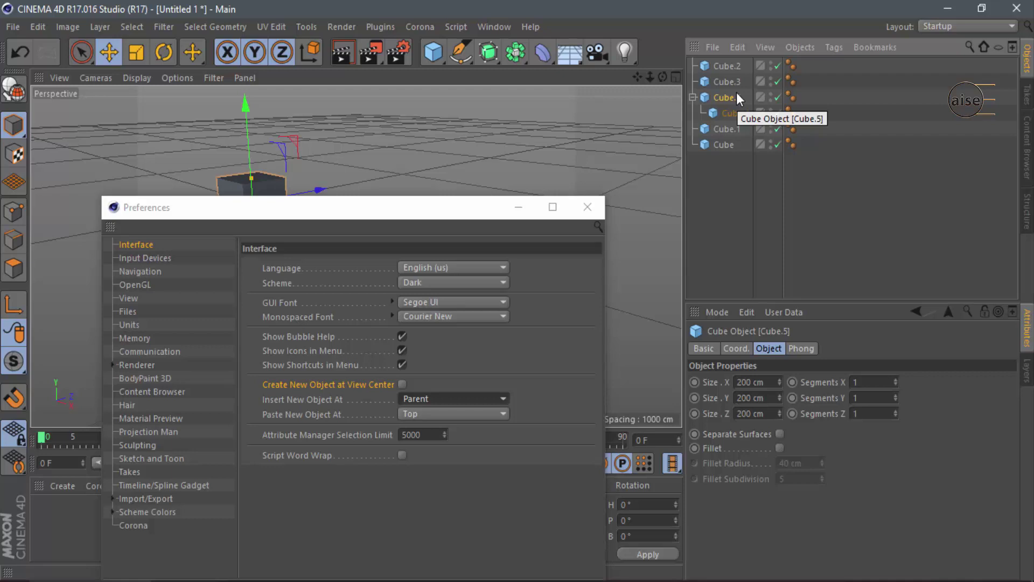
{"action": "left_click", "coordinate": [486, 400]}
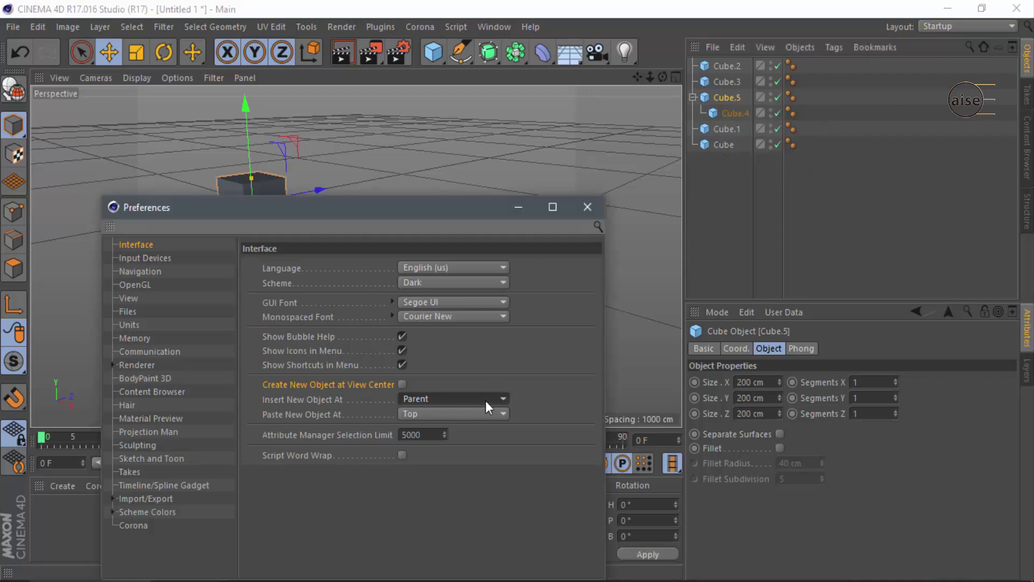
{"action": "left_click", "coordinate": [446, 477]}
Add a new cube as child of Cube.1, then set insertion to Root.
{"action": "left_click", "coordinate": [723, 128]}
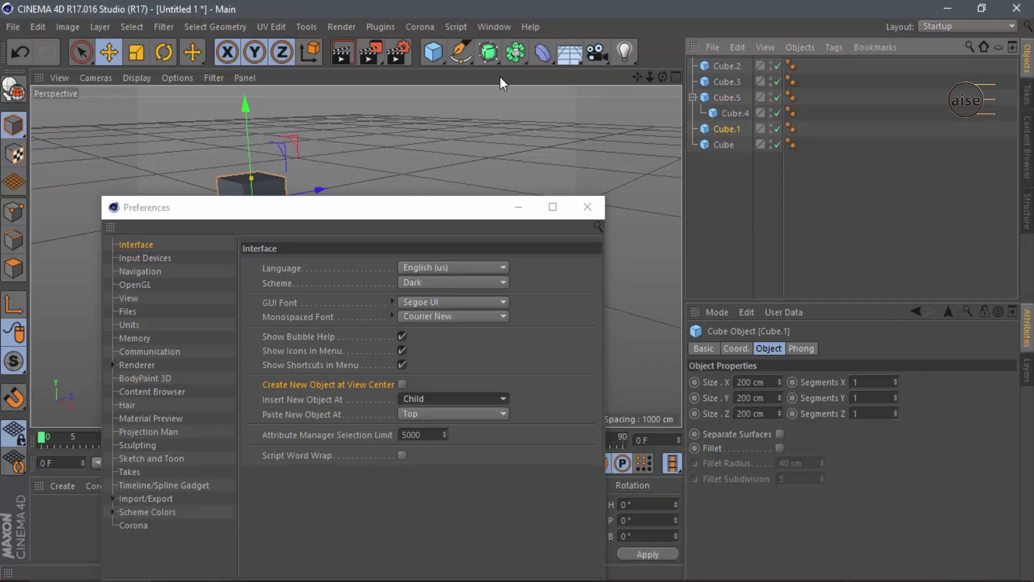
{"action": "left_click", "coordinate": [435, 52]}
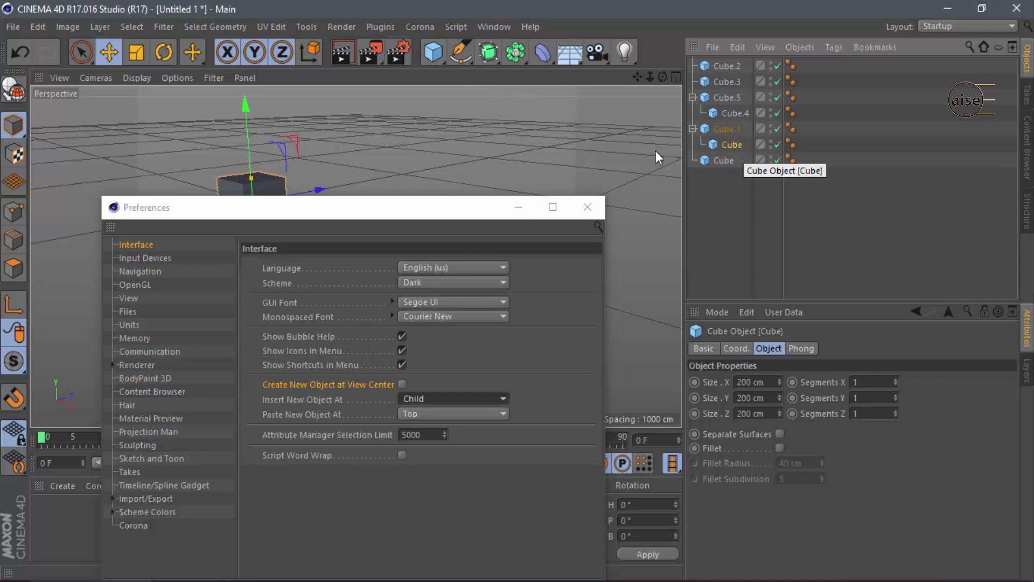
{"action": "left_click", "coordinate": [494, 398]}
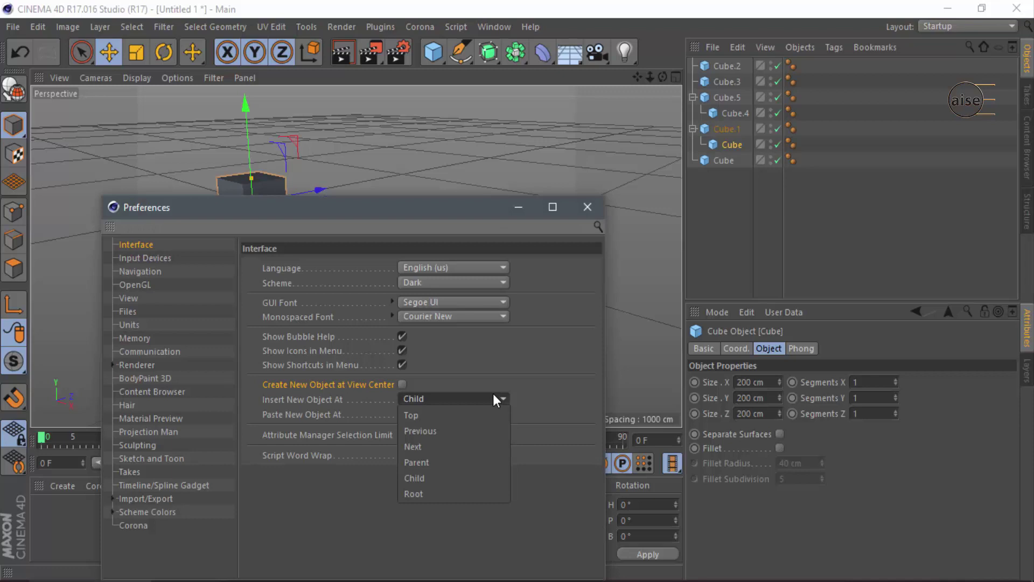
{"action": "left_click", "coordinate": [455, 493]}
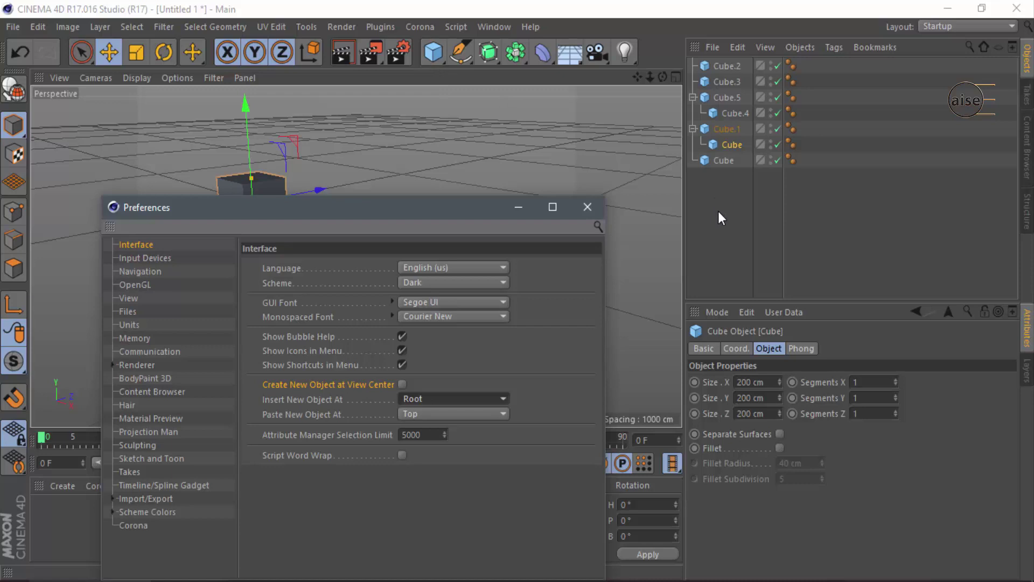
Add a cube in Root mode and review Paste New Object At choices, leaving Top.
{"action": "left_click", "coordinate": [434, 52], "text": "alt"}
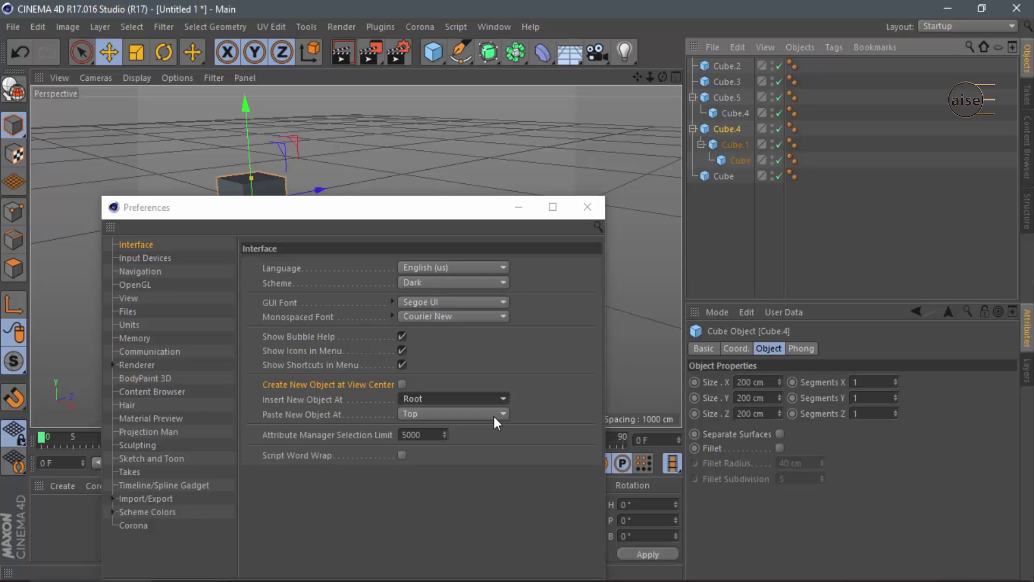
{"action": "left_click", "coordinate": [494, 417]}
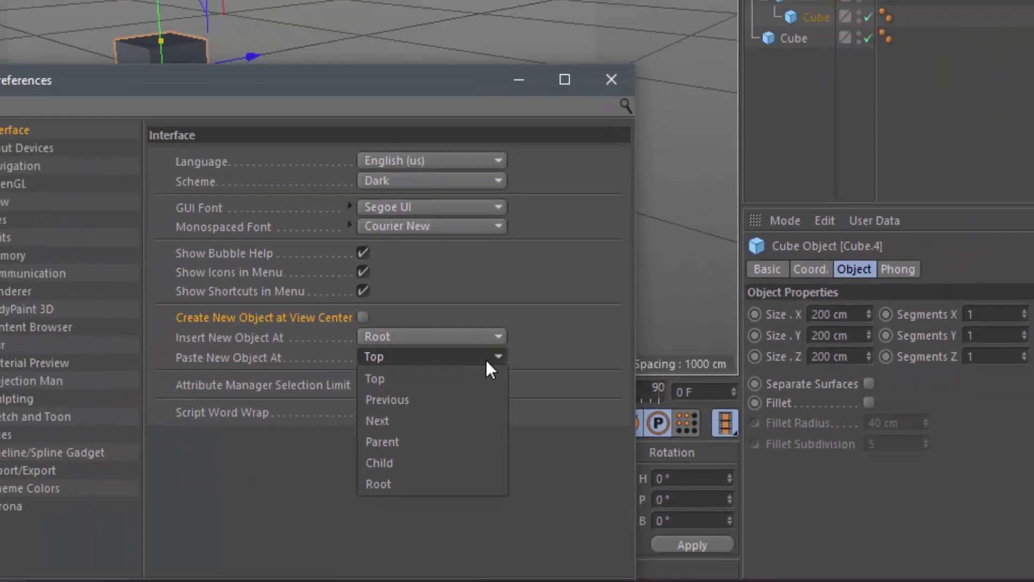
{"action": "left_click", "coordinate": [495, 418]}
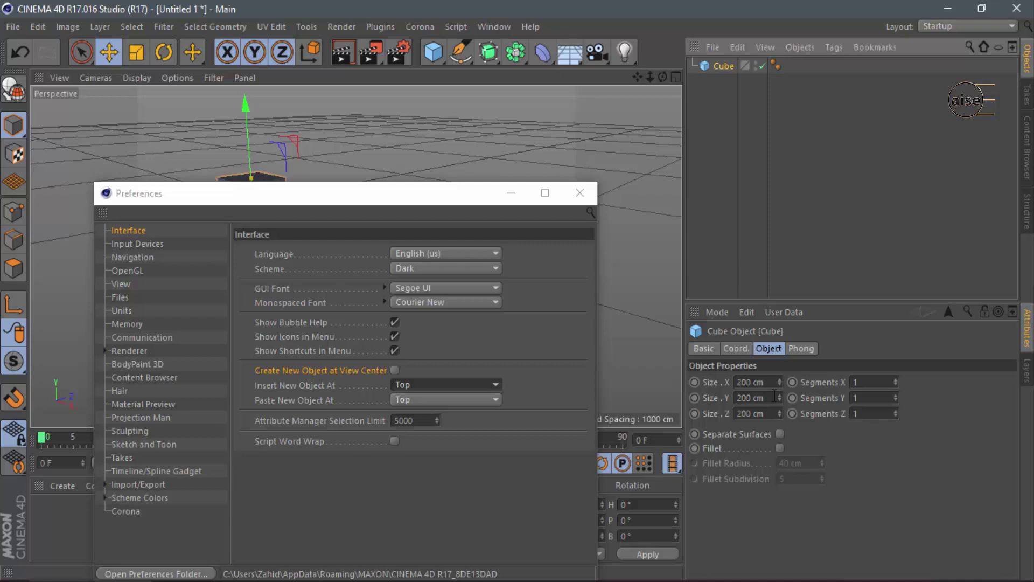
Add cubes up to Cube.13 and box-select all fourteen in the Object Manager.
{"action": "left_click", "coordinate": [437, 51]}
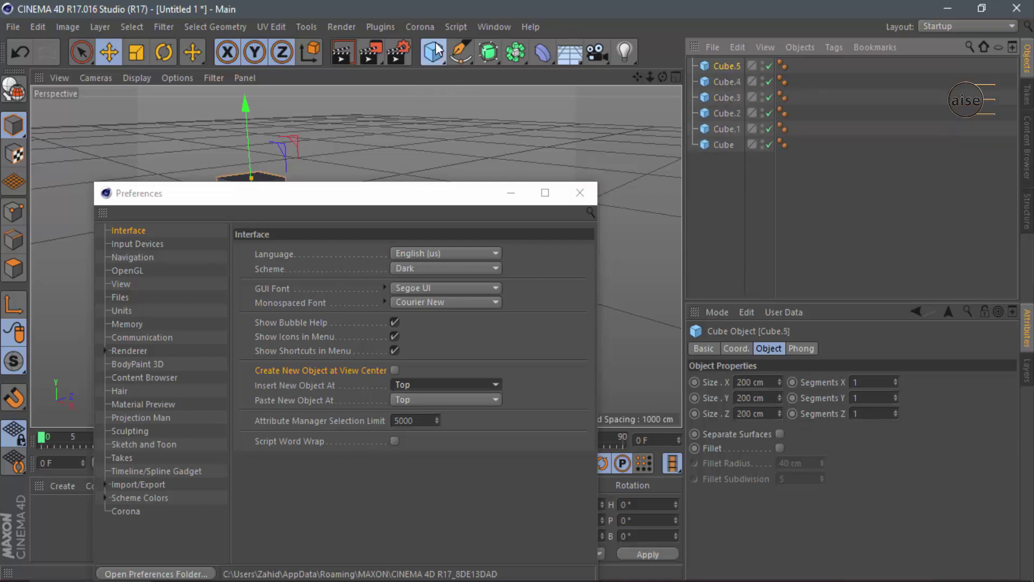
{"action": "left_click", "coordinate": [438, 51]}
{"action": "left_click", "coordinate": [438, 50]}
{"action": "left_click", "coordinate": [438, 51]}
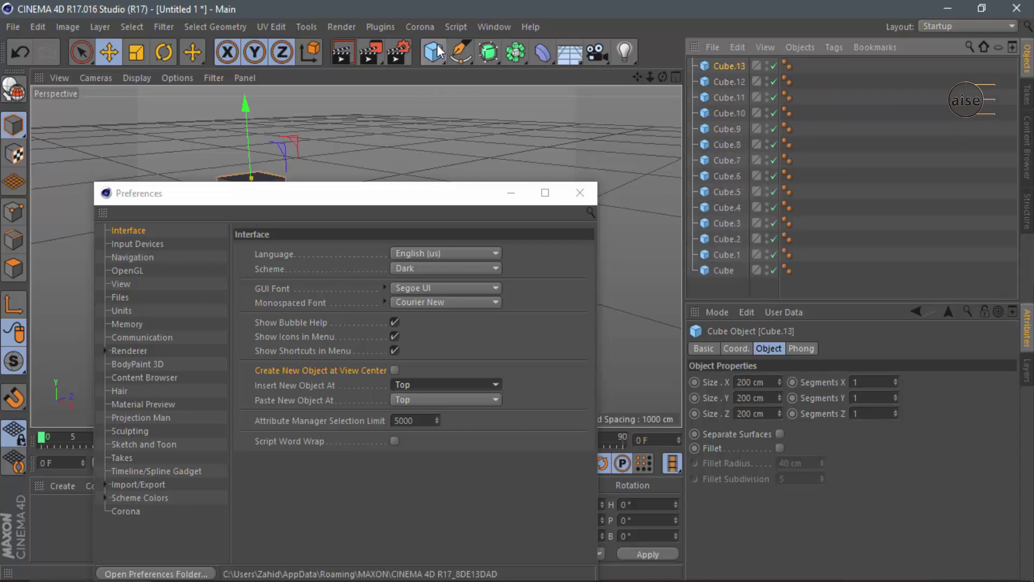
{"action": "left_click_drag", "start_coordinate": [710, 284], "coordinate": [707, 59]}
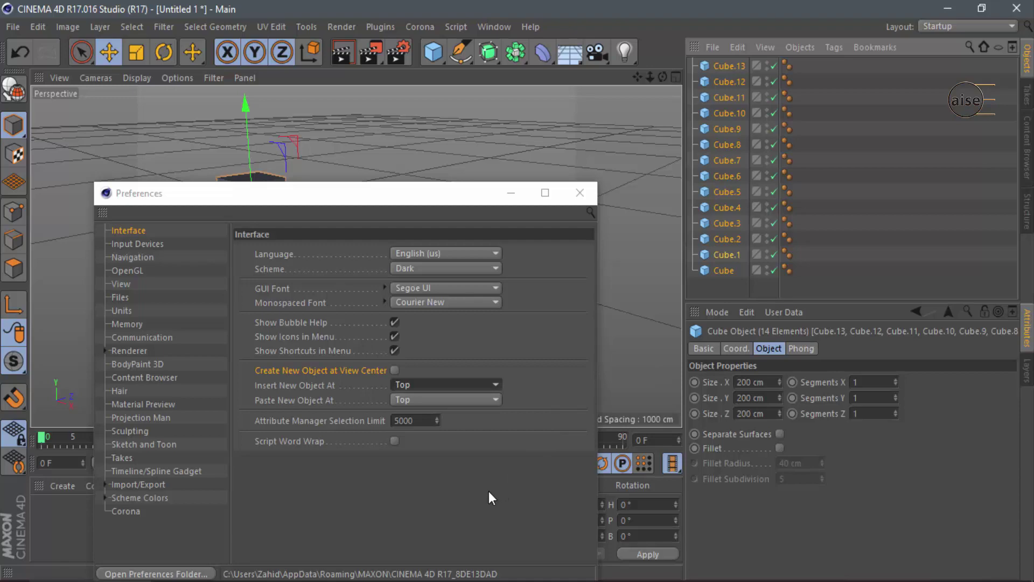
{"action": "left_click", "coordinate": [416, 421]}
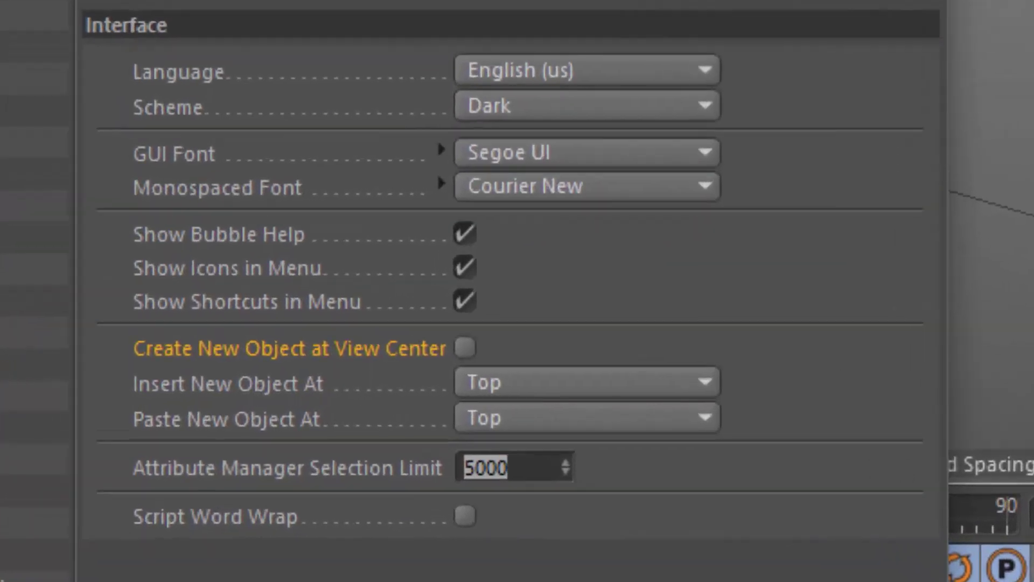
{"action": "type", "text": "10"}
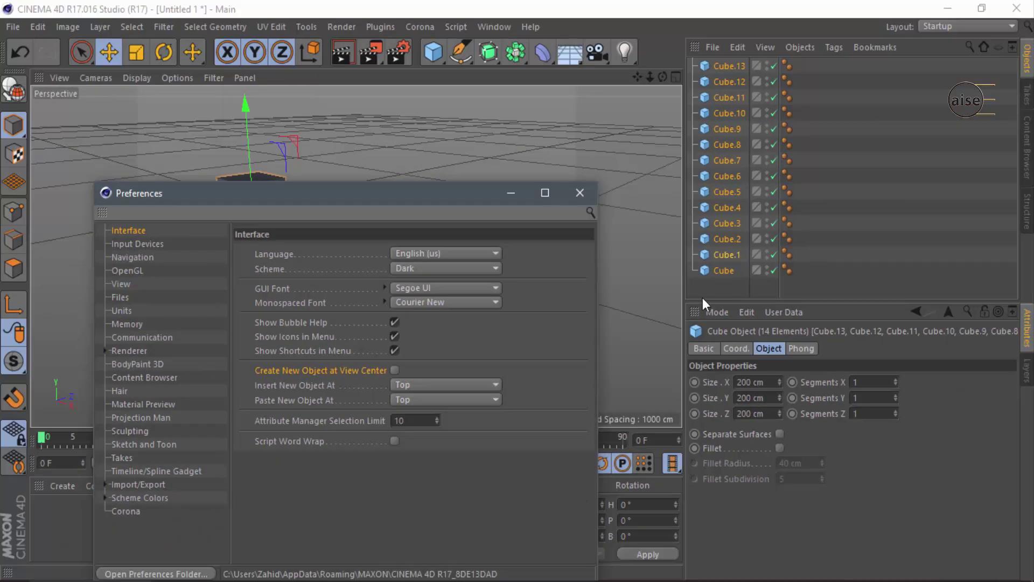
{"action": "left_click", "coordinate": [703, 297]}
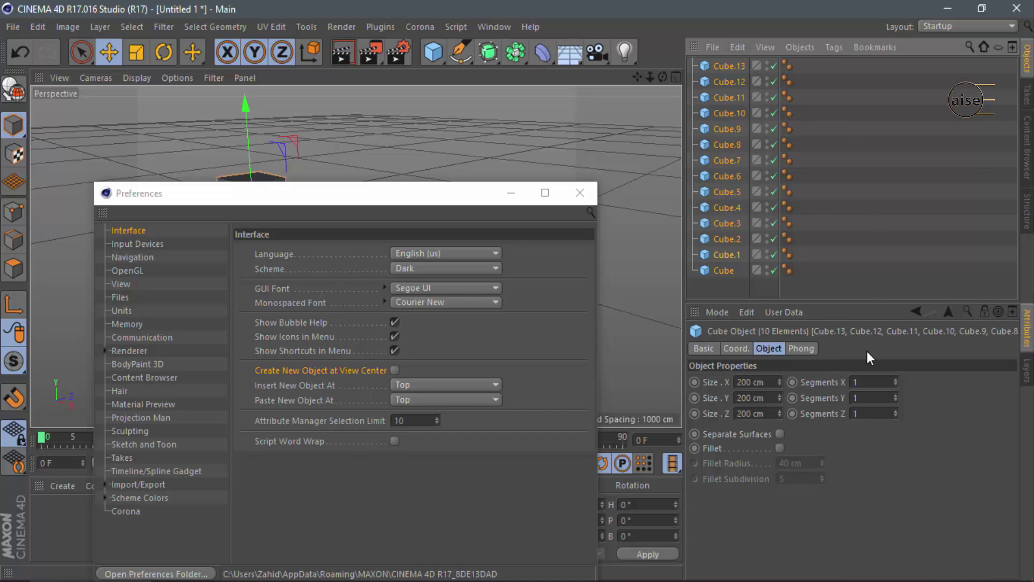
{"action": "left_click", "coordinate": [398, 421]}
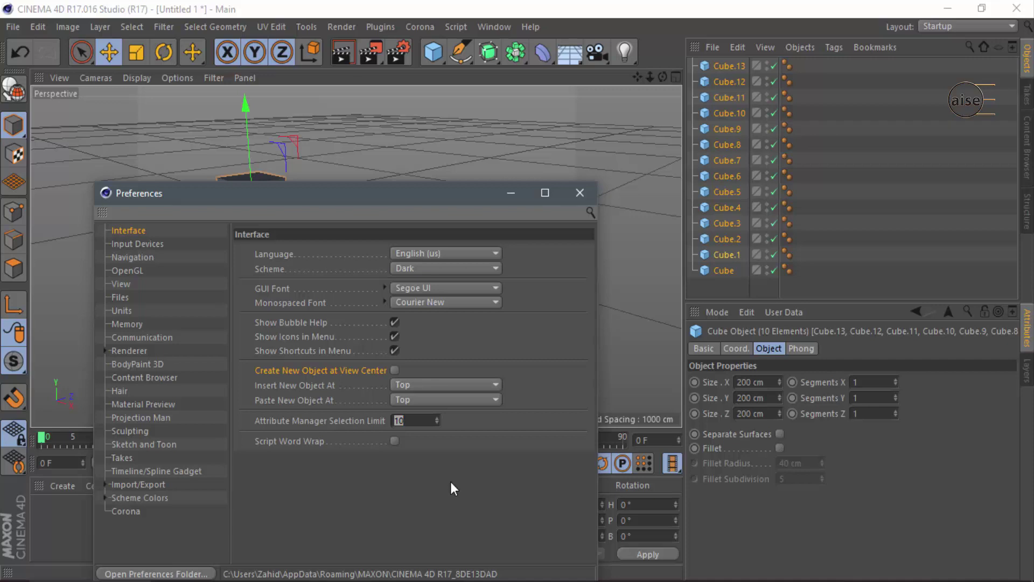
{"action": "type", "text": "50"}
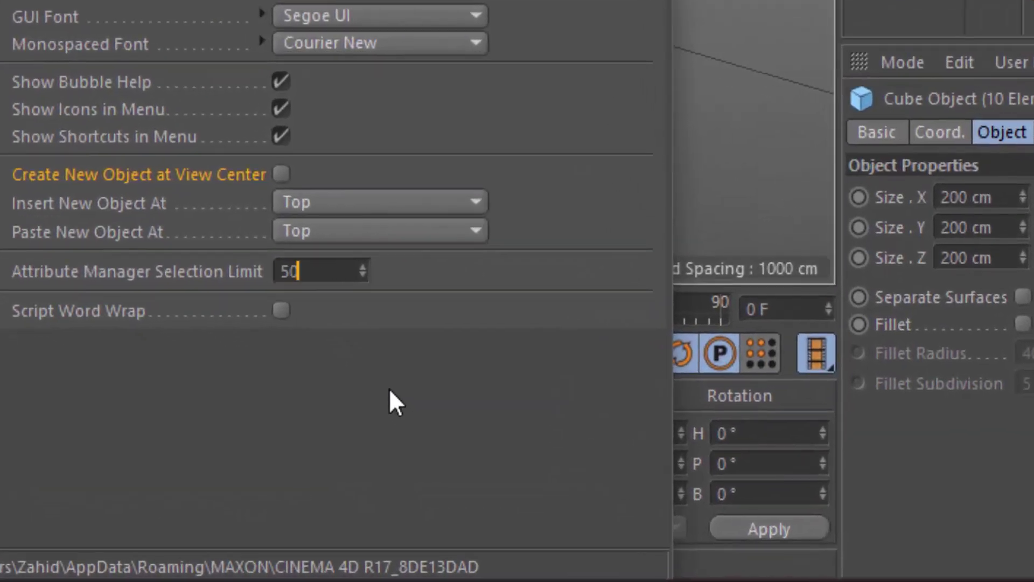
{"action": "type", "text": "00"}
{"action": "key", "text": "Return"}
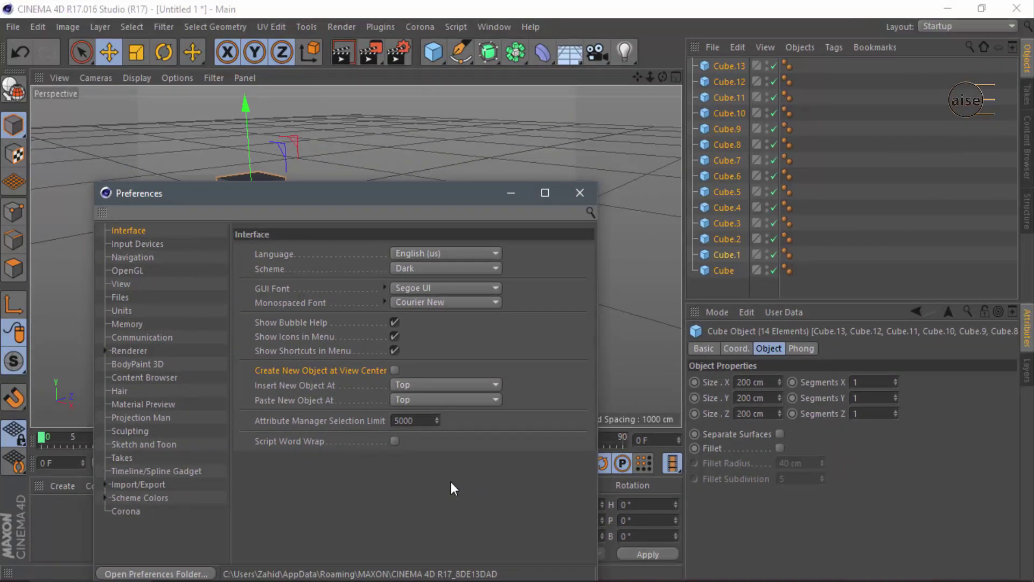
Drag in the empty Object Manager area to deselect all fourteen cubes.
{"action": "mouse_move", "coordinate": [707, 287]}
{"action": "left_mouse_down"}
{"action": "mouse_move", "coordinate": [733, 57]}
{"action": "mouse_move", "coordinate": [782, 311]}
{"action": "left_mouse_up"}
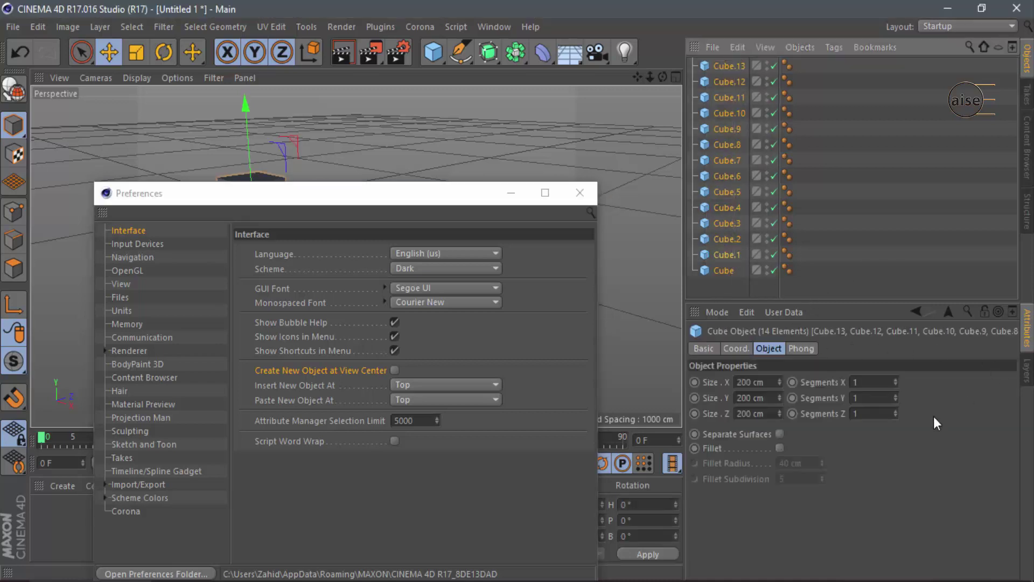